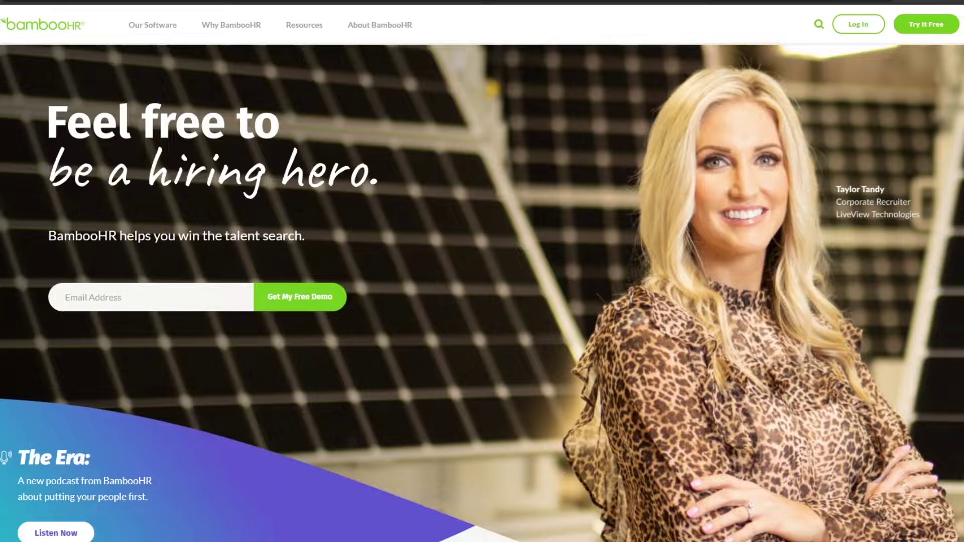
Enter the saved work e-mail in the Email Address box to request a free demo.
scroll(75, 188, "down", 2)
scroll(78, 195, "up", 2)
scroll(470, 226, "down", 8)
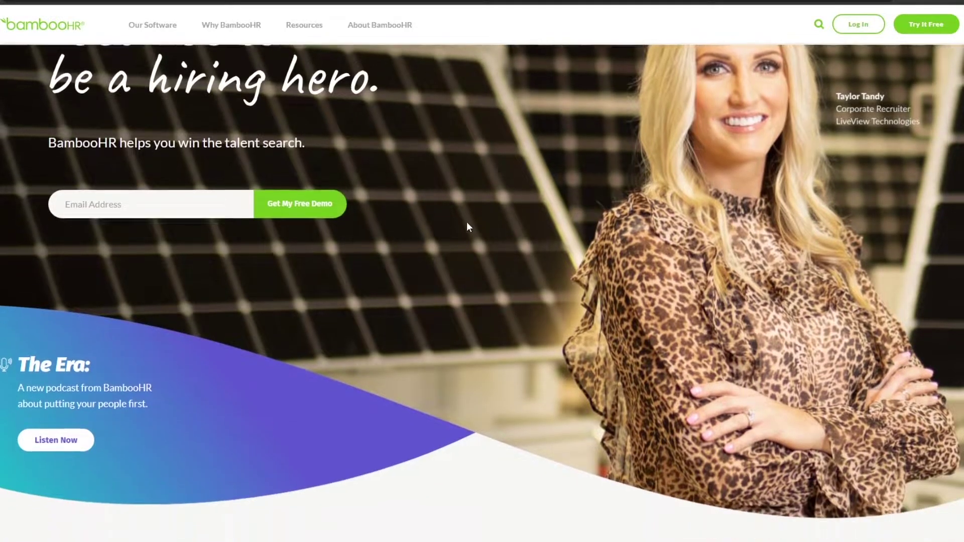
scroll(470, 234, "down", 11)
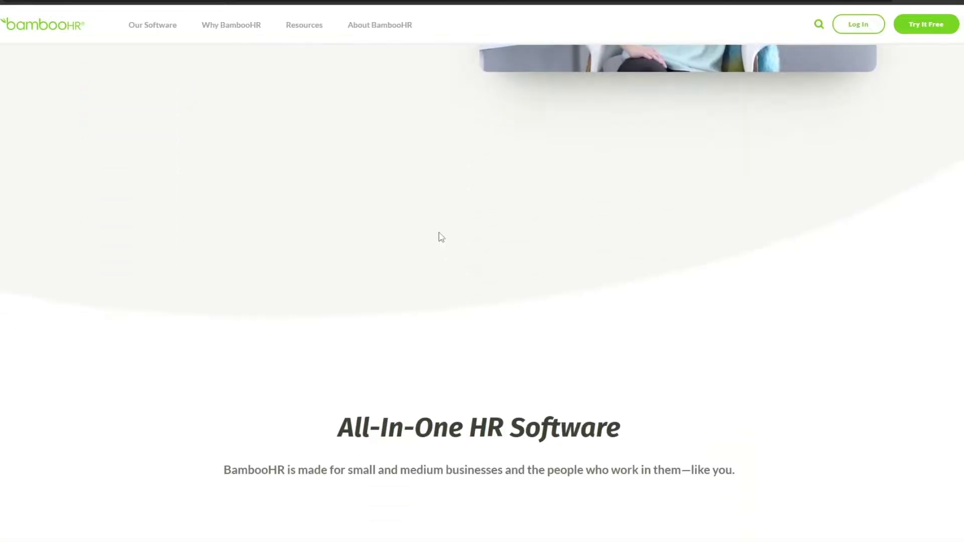
scroll(441, 246, "up", 4)
scroll(446, 264, "up", 15)
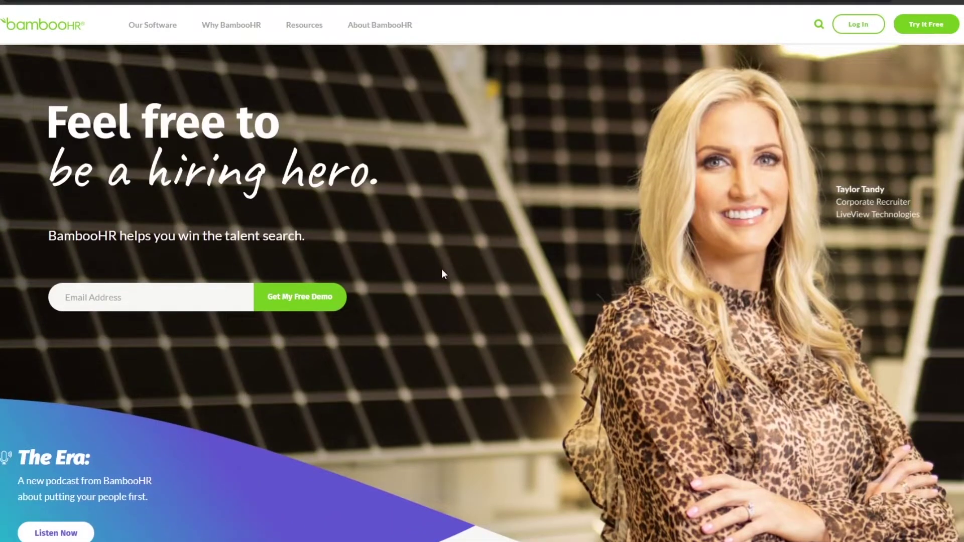
scroll(429, 273, "down", 8)
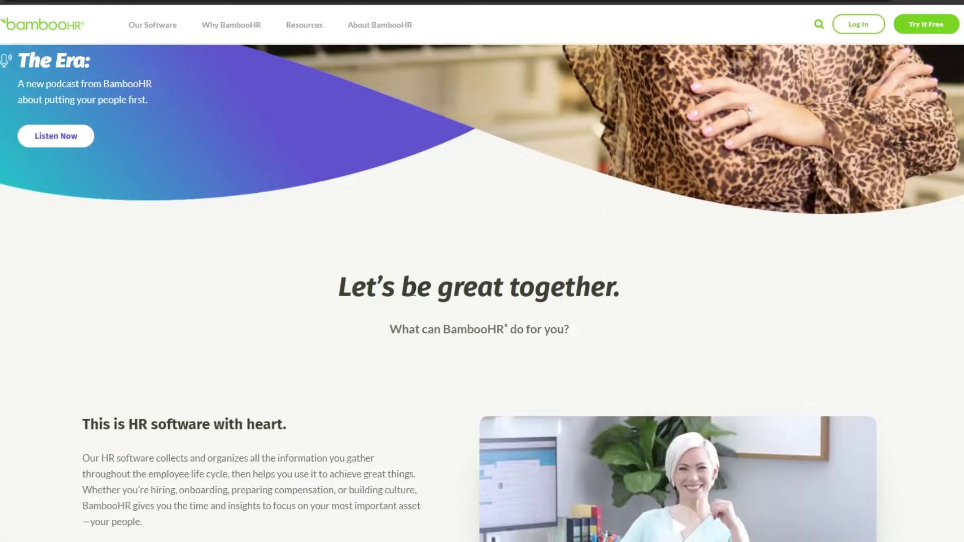
scroll(412, 291, "up", 4)
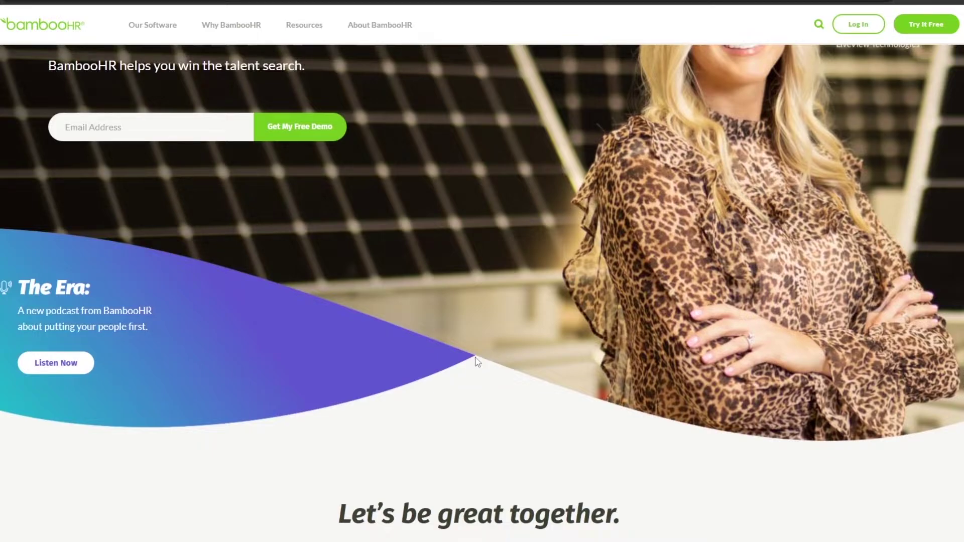
scroll(476, 358, "up", 3)
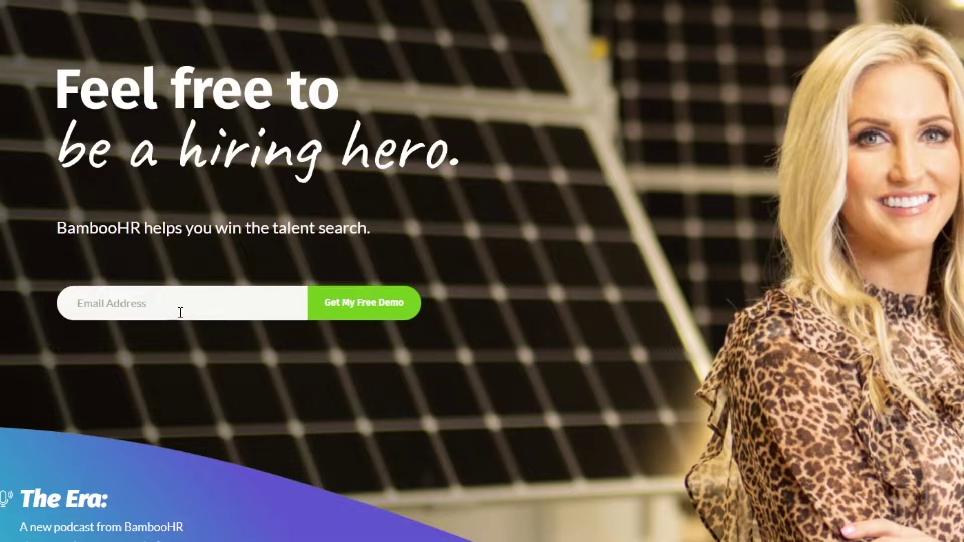
left_click(180, 313)
left_click(166, 331)
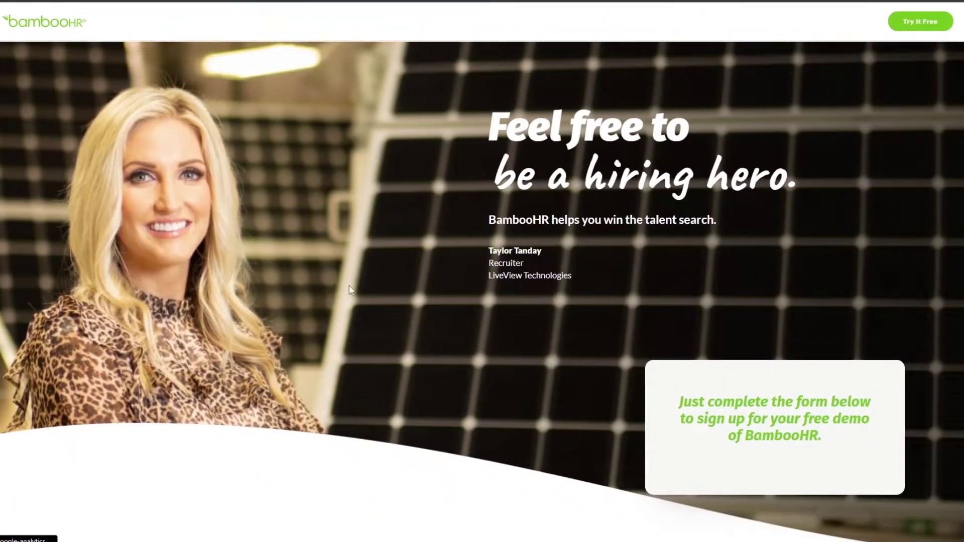
Scroll through the free demo sign-up page.
scroll(349, 290, "down", 9)
scroll(295, 296, "up", 4)
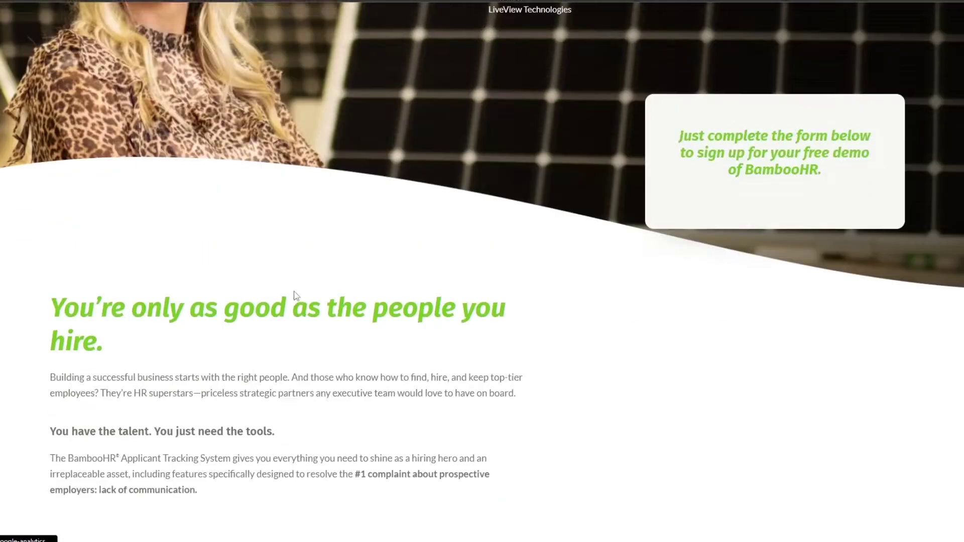
scroll(553, 296, "up", 5)
scroll(773, 297, "down", 2)
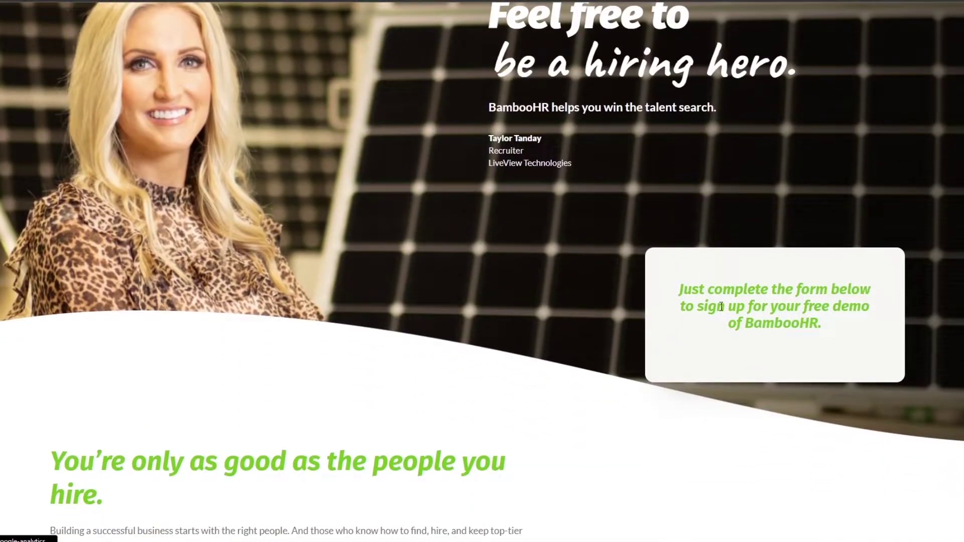
scroll(635, 381, "down", 5)
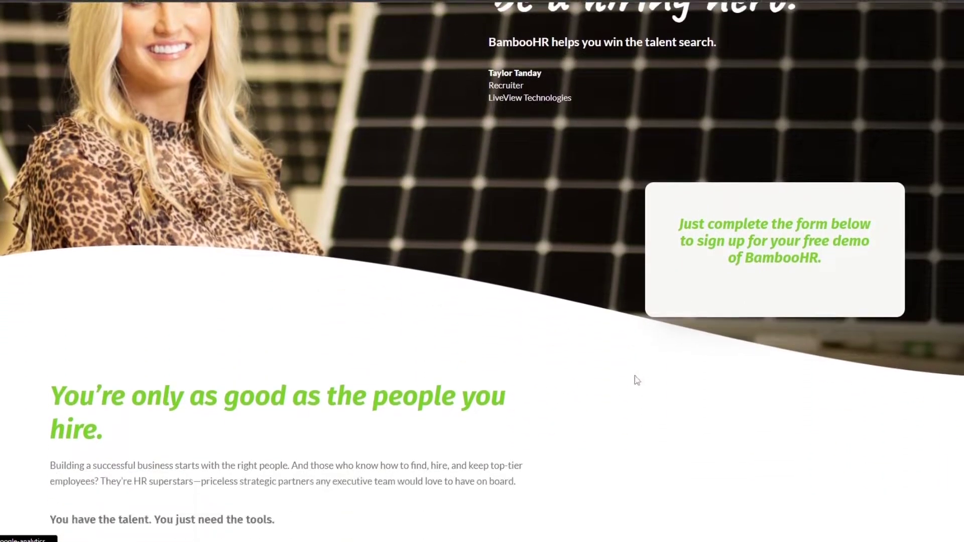
scroll(517, 370, "down", 5)
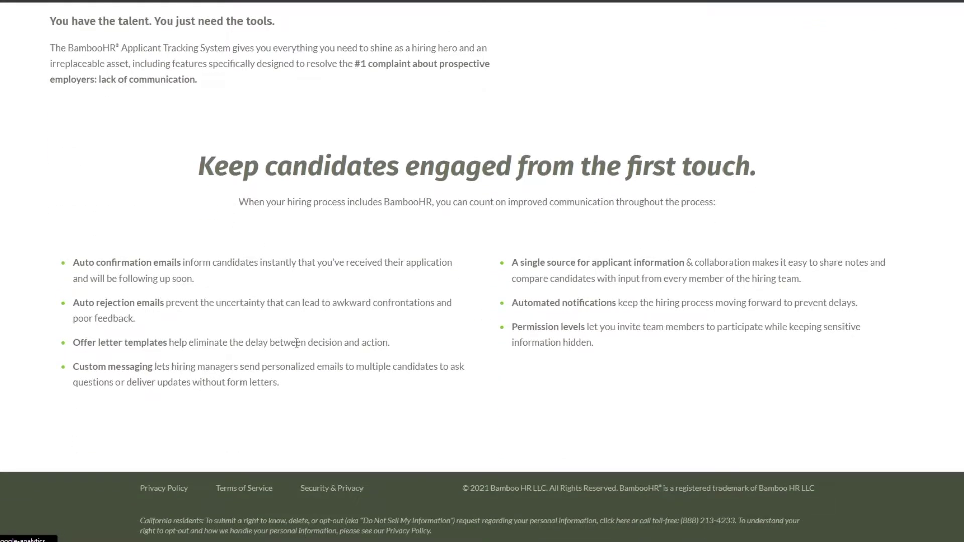
scroll(629, 383, "up", 10)
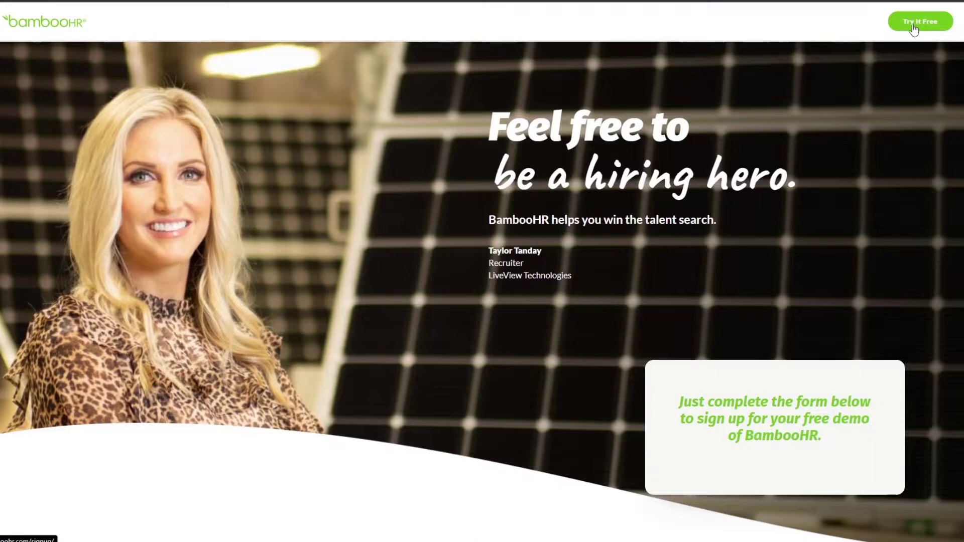
Start the free trial signup and set the domain to continuuum after continuum was taken.
left_click(919, 23)
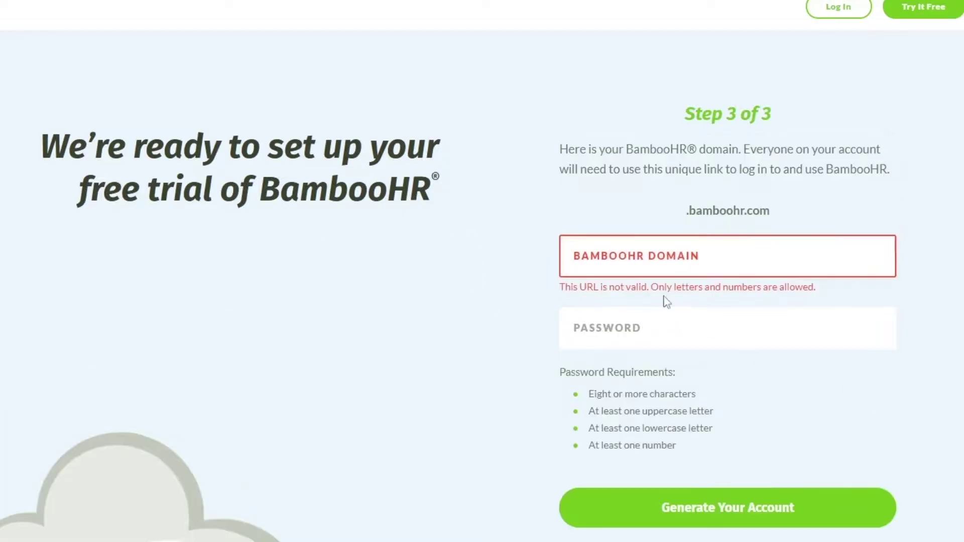
left_click(621, 247)
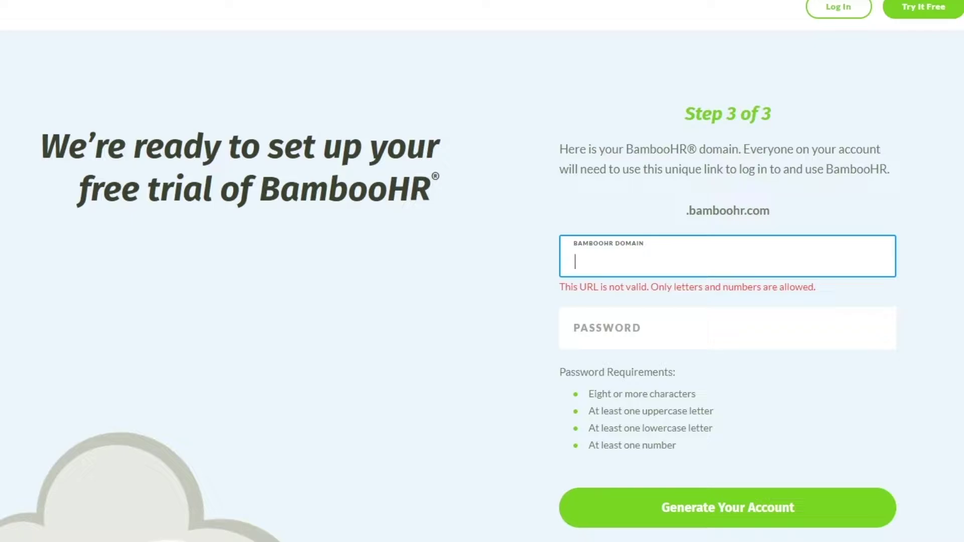
type("continuum")
left_click(659, 327)
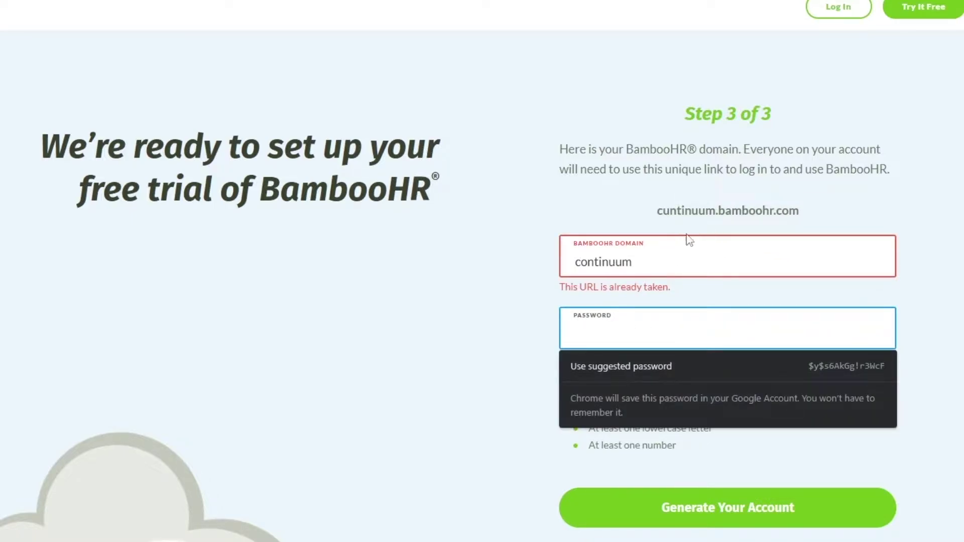
left_click(620, 268)
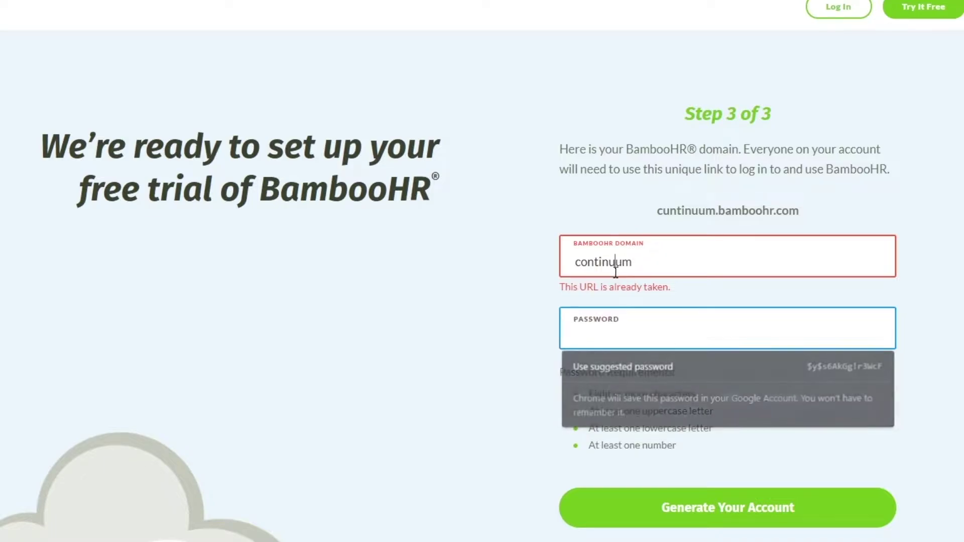
type("u")
left_click(663, 319)
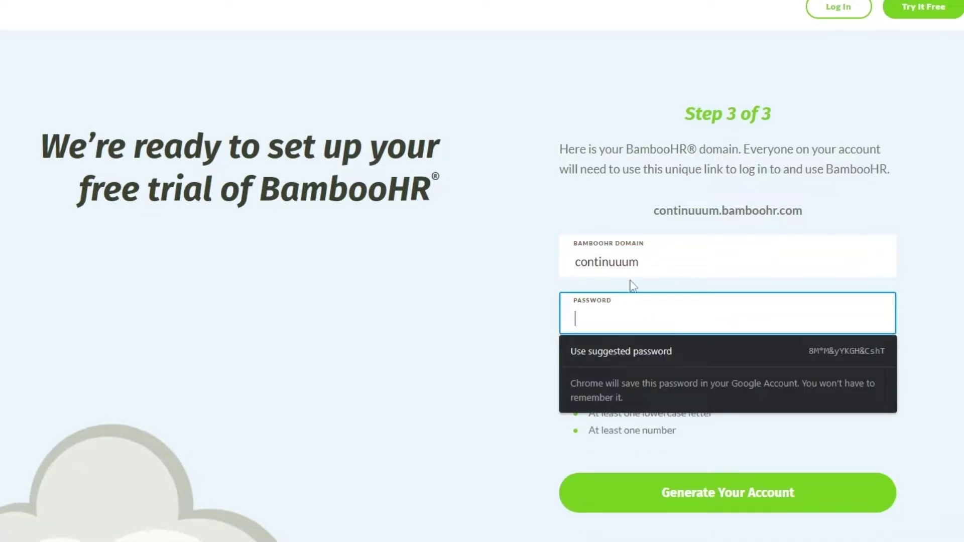
Fill the password with Chrome's suggested strong password.
left_click(683, 349)
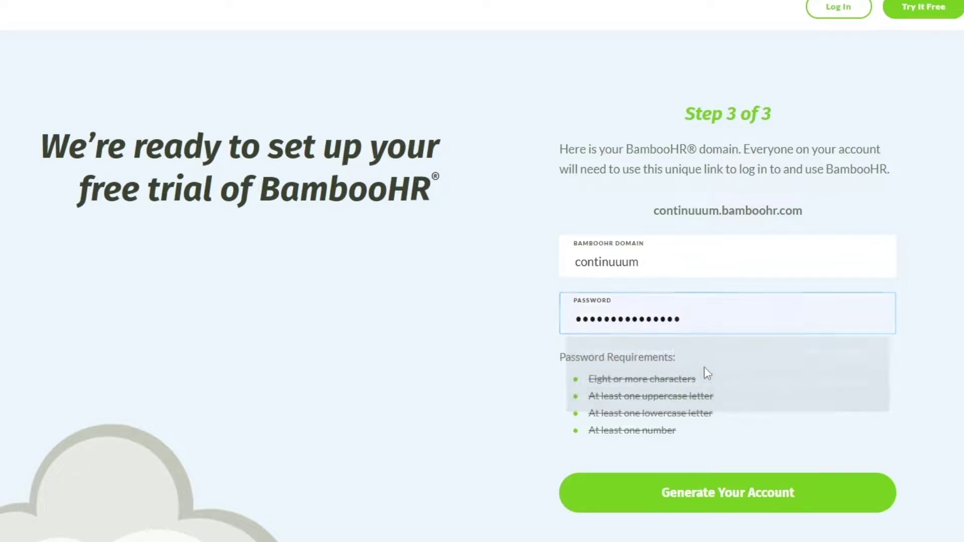
scroll(688, 427, "down", 2)
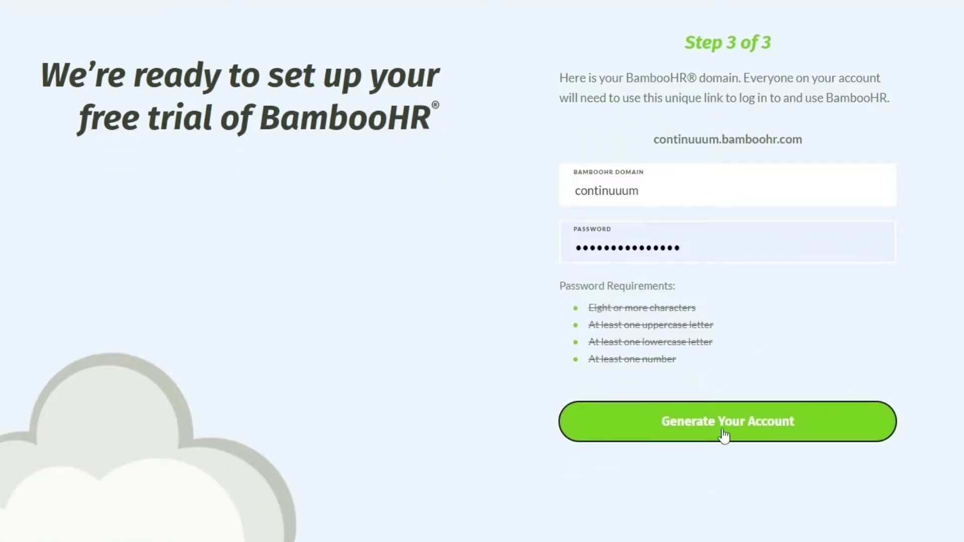
scroll(763, 518, "up", 1)
Create the trial account, open it, and log in with the account e-mail.
left_click(711, 493)
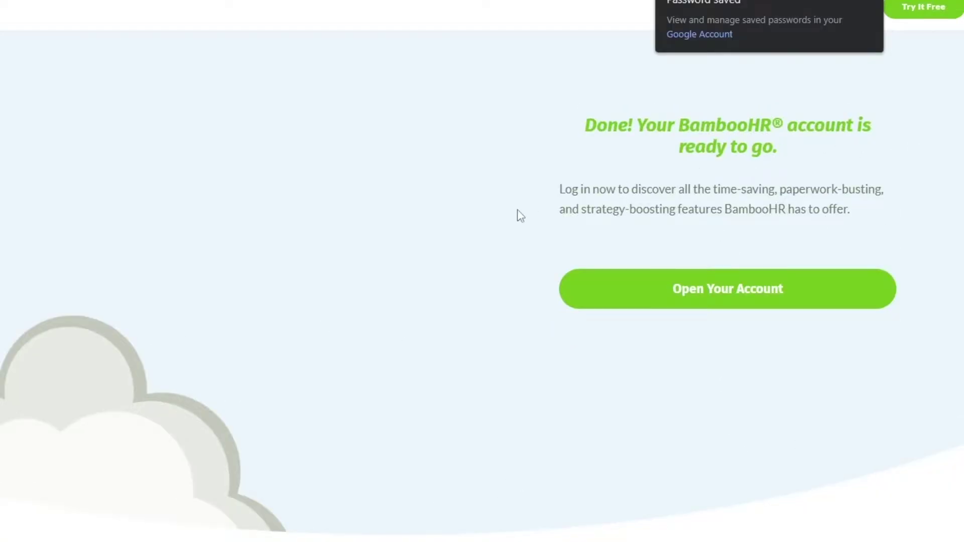
left_click(734, 296)
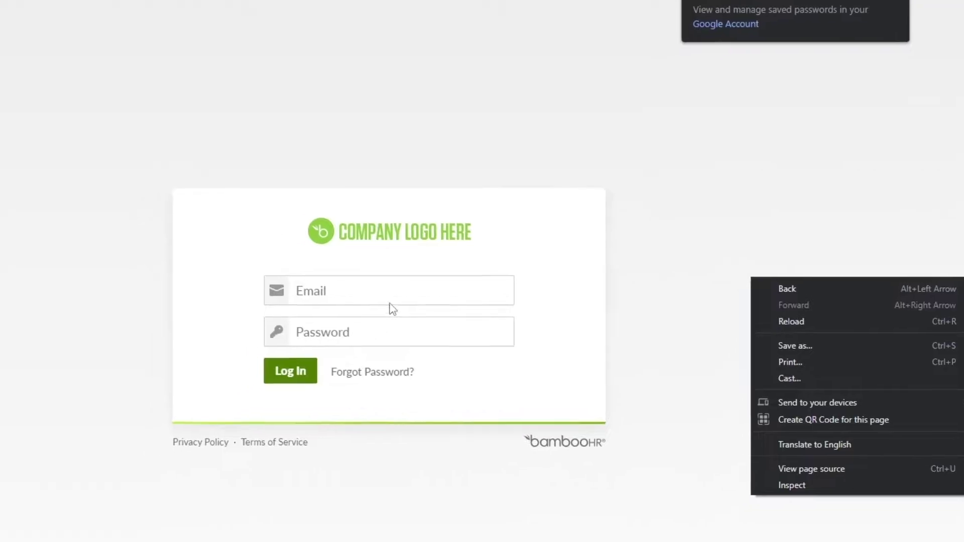
left_click(383, 247)
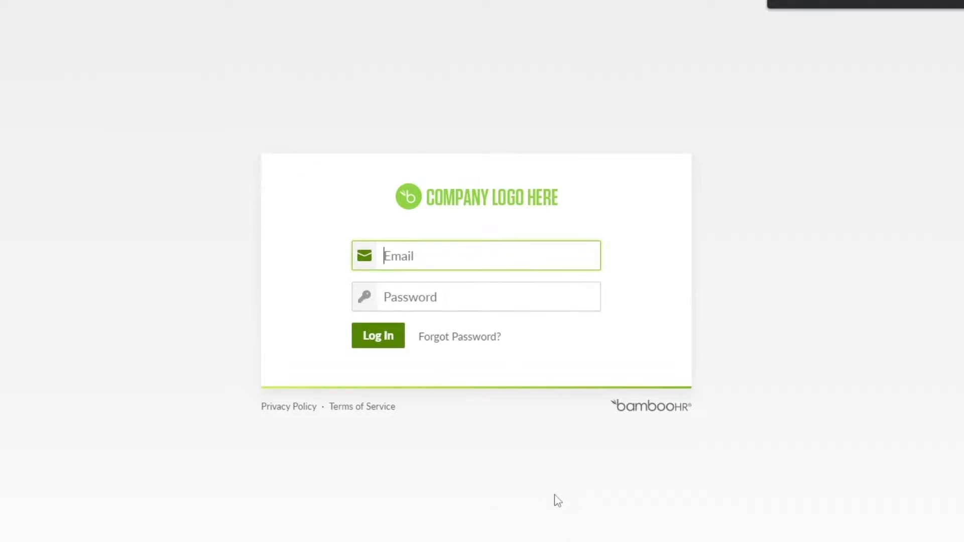
left_click(594, 206)
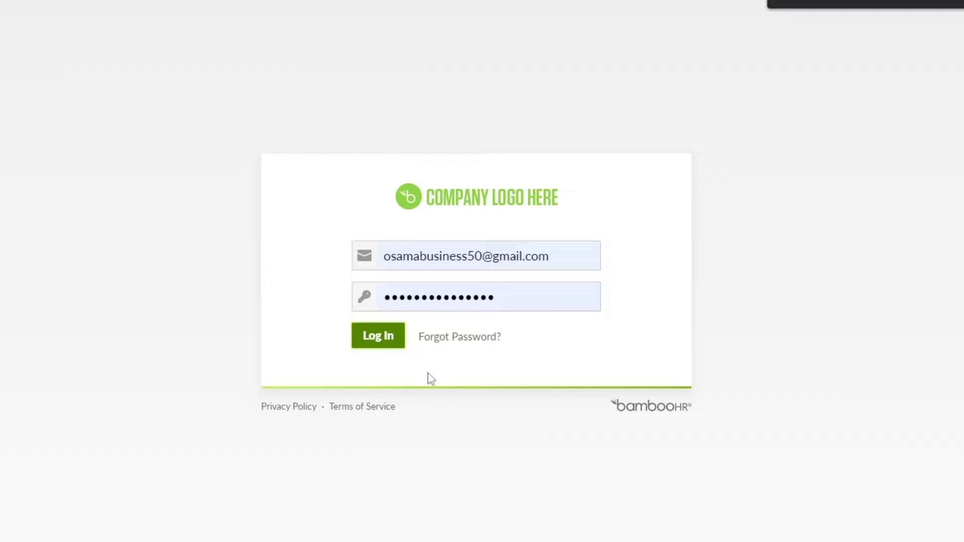
key("Return")
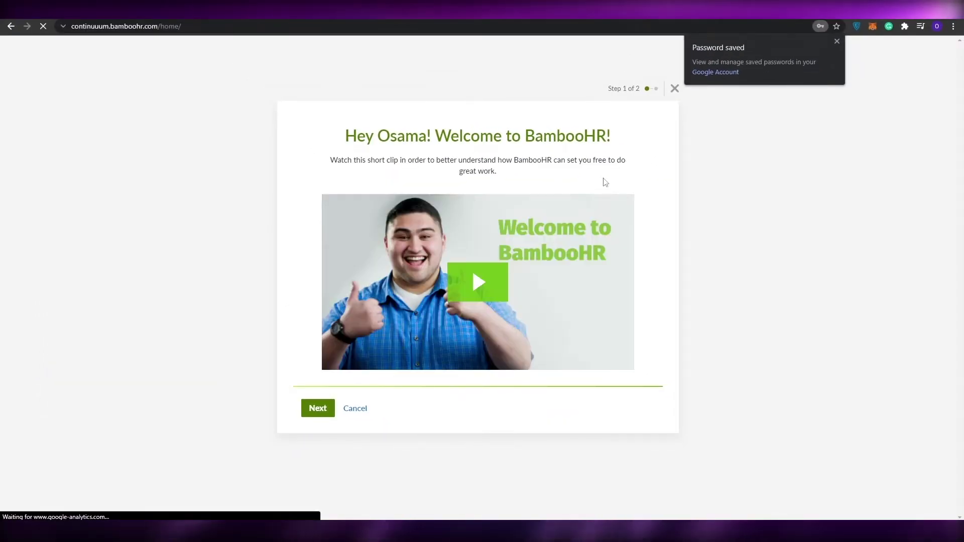
left_click(675, 89)
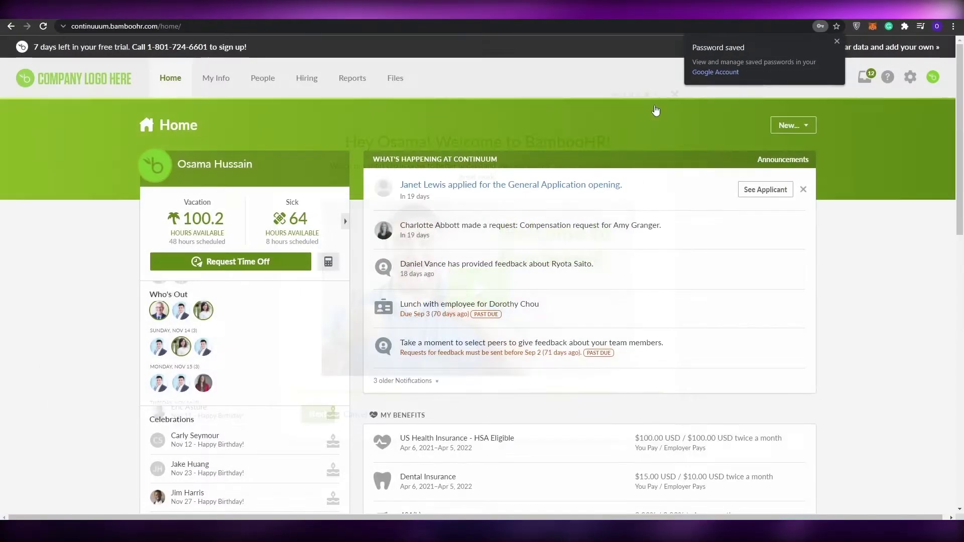
scroll(474, 364, "down", 5)
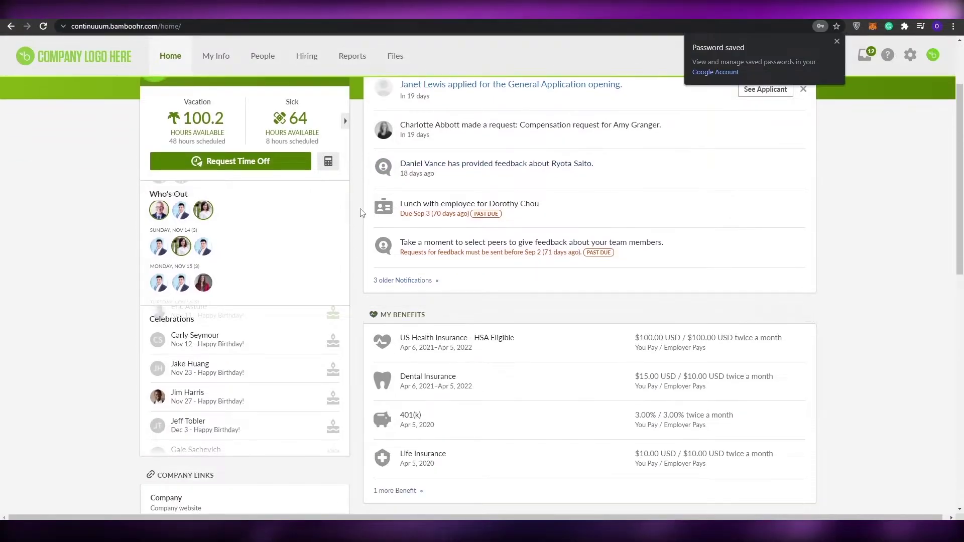
scroll(573, 301, "down", 10)
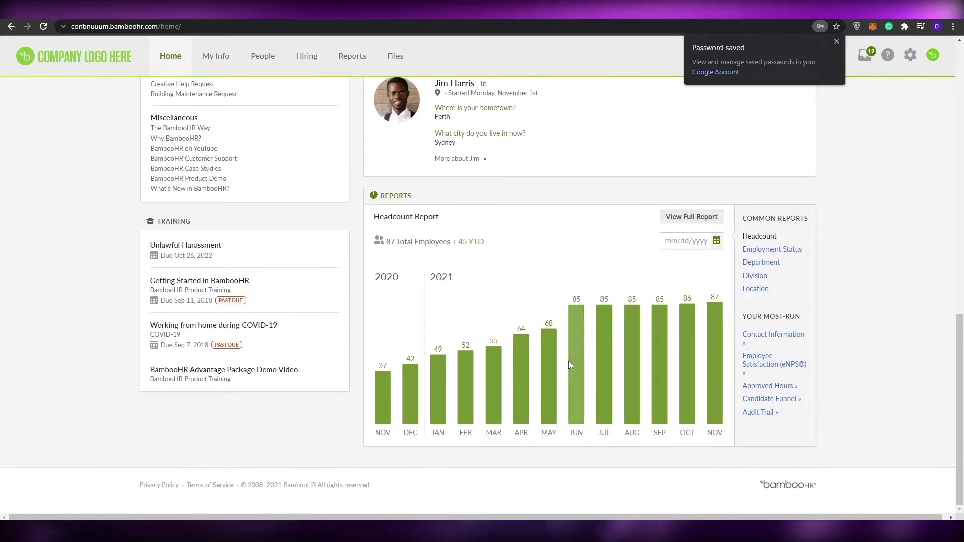
scroll(372, 225, "up", 20)
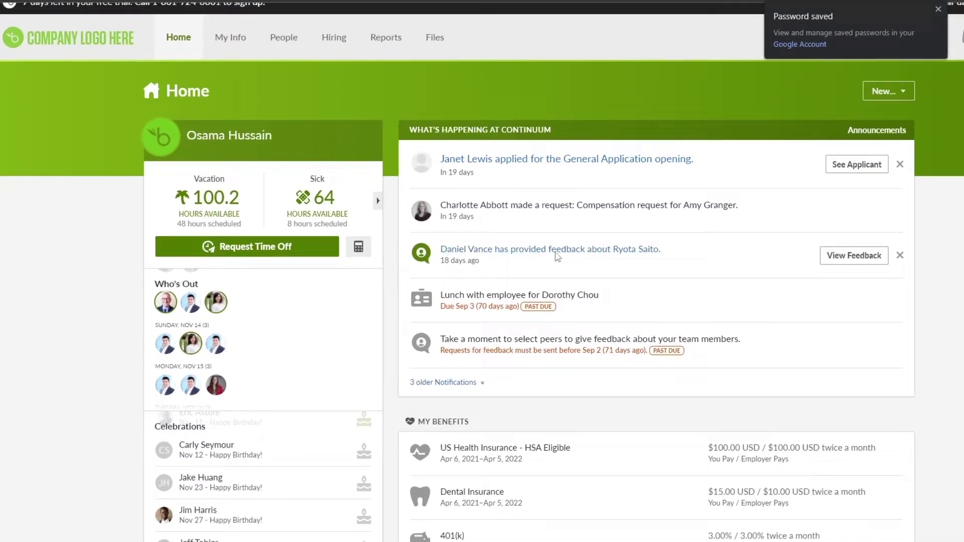
scroll(374, 236, "down", 2)
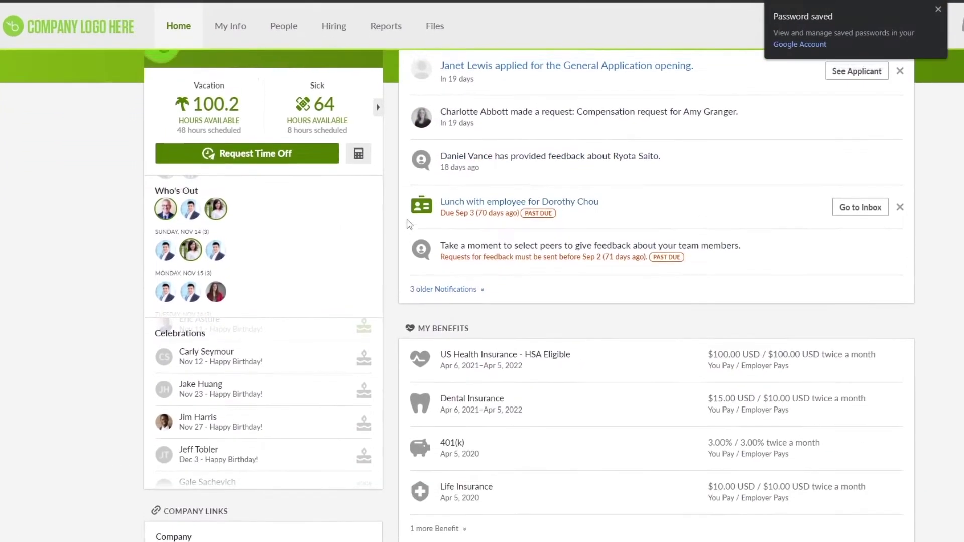
scroll(371, 251, "up", 2)
scroll(407, 225, "up", 1)
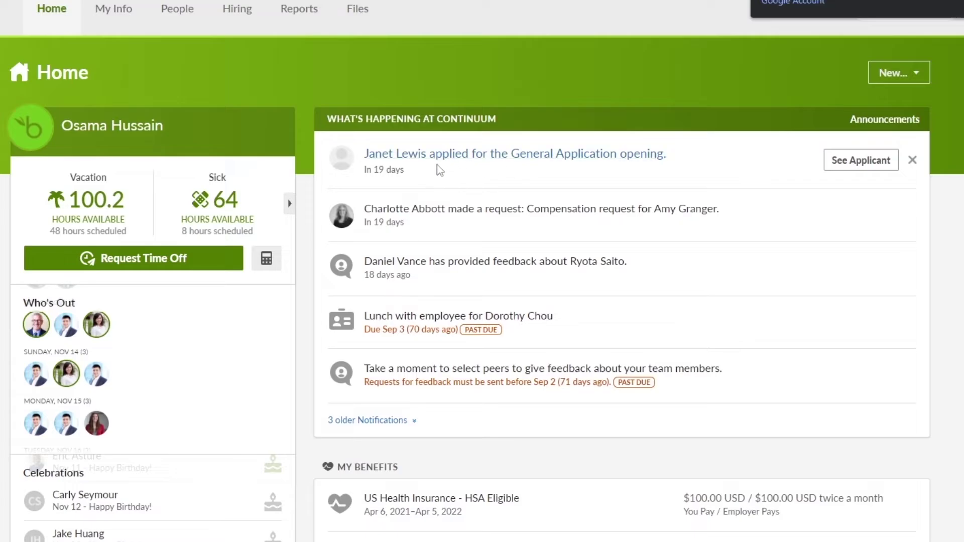
scroll(459, 161, "down", 2)
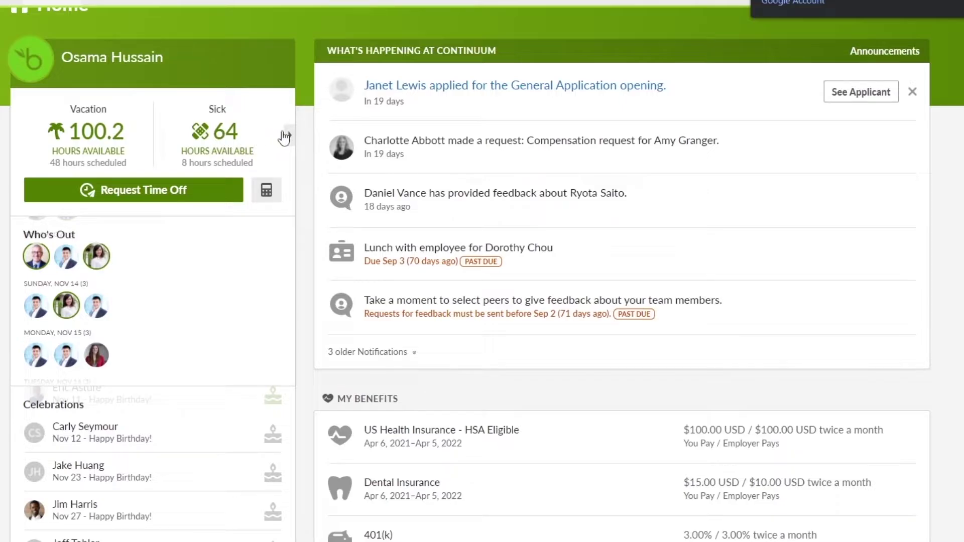
Page the time-off balances twice to show Comp/In Lieu Time and FMLA.
left_click(293, 137)
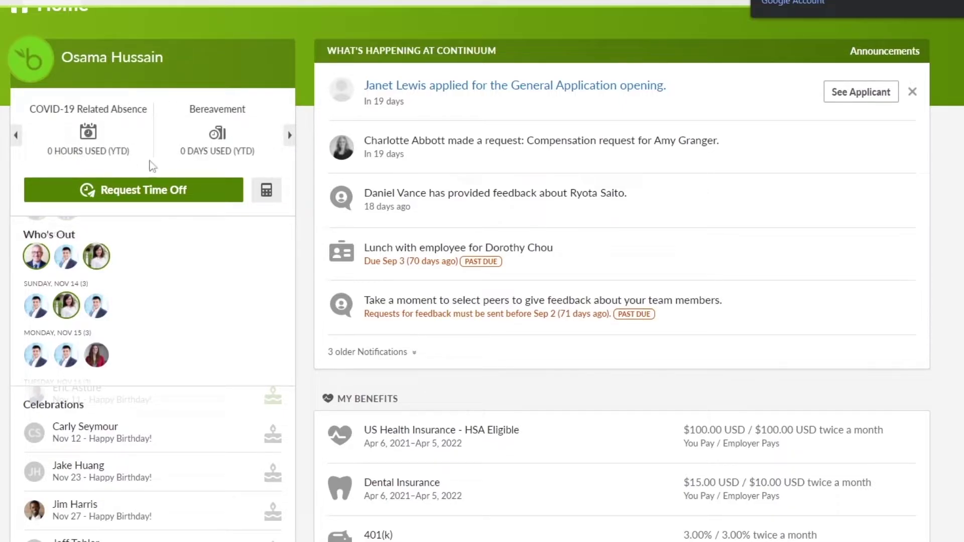
left_click(289, 138)
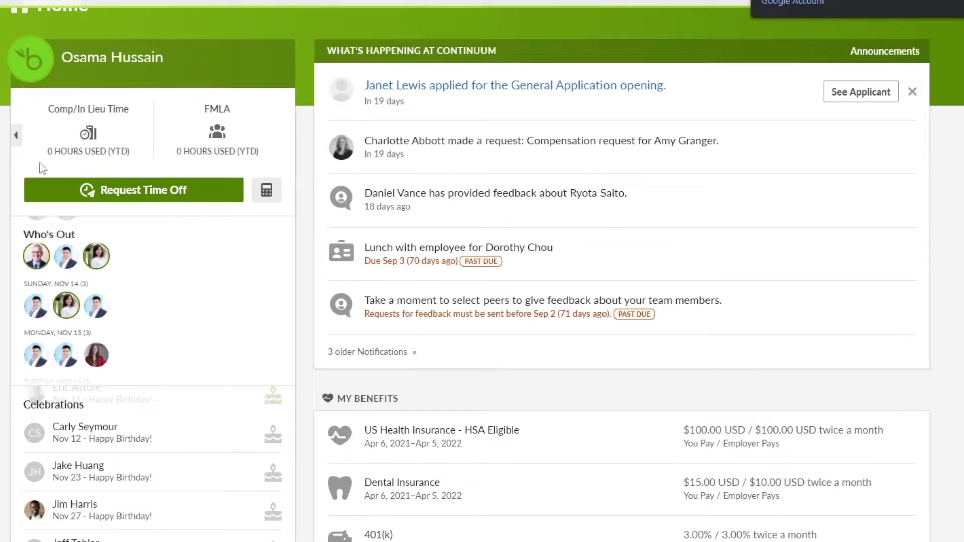
scroll(43, 169, "down", 4)
scroll(92, 246, "up", 5)
scroll(92, 246, "down", 2)
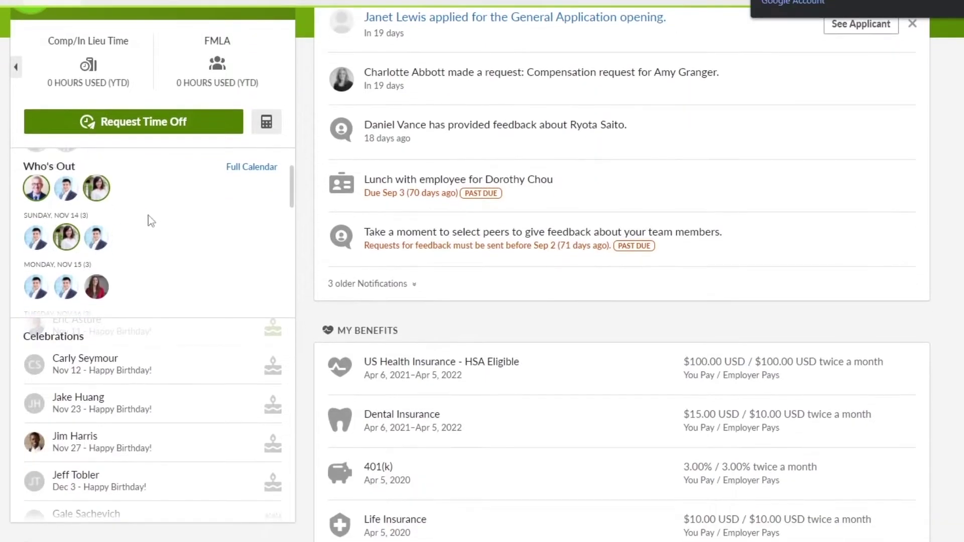
scroll(147, 218, "up", 2)
scroll(68, 273, "down", 8)
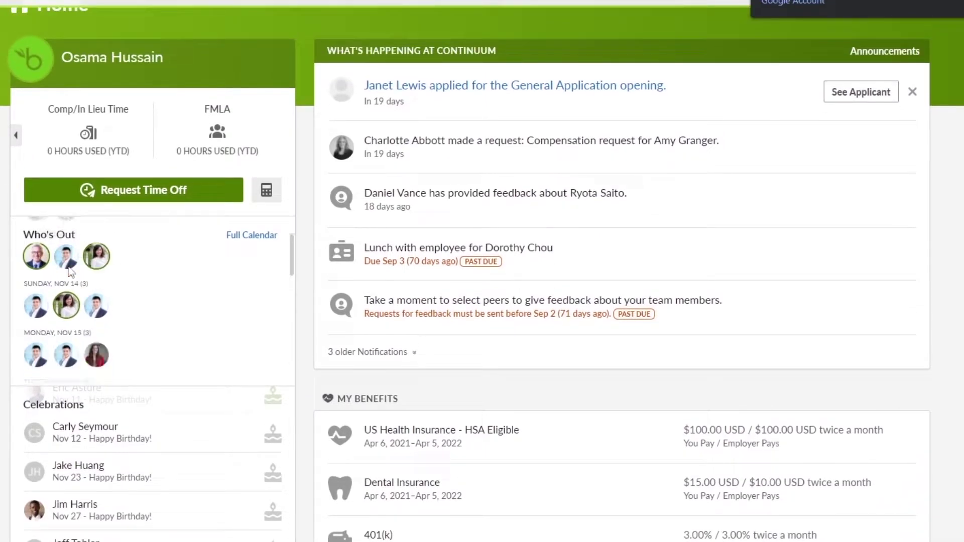
scroll(71, 270, "up", 2)
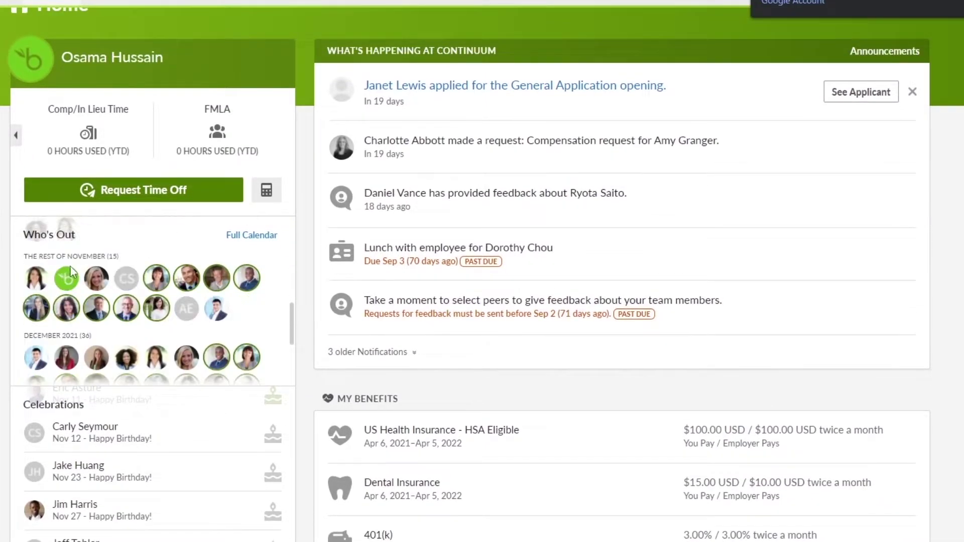
Scroll down through Who's Out, Celebrations and the rest of the Home dashboard.
scroll(107, 273, "down", 6)
scroll(157, 329, "down", 5)
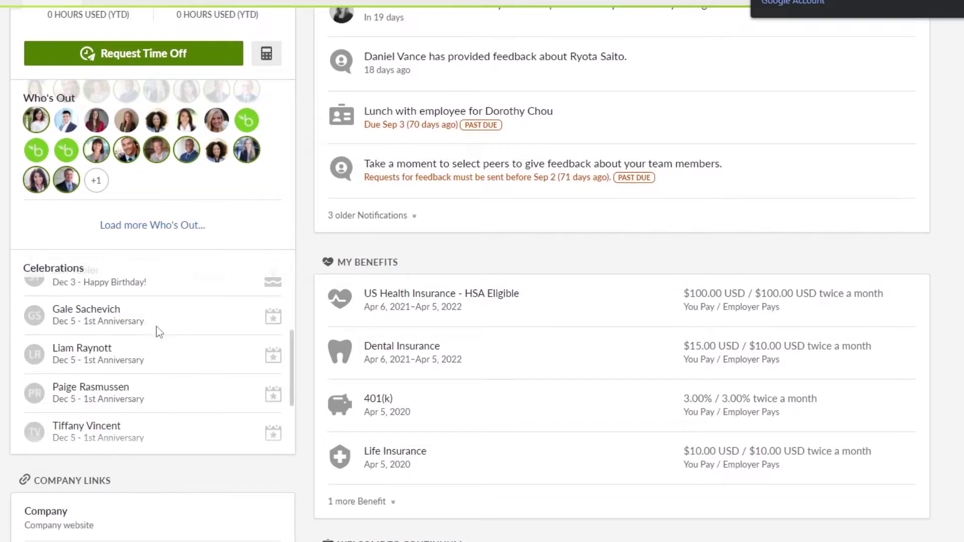
scroll(131, 272, "down", 1)
scroll(122, 265, "down", 4)
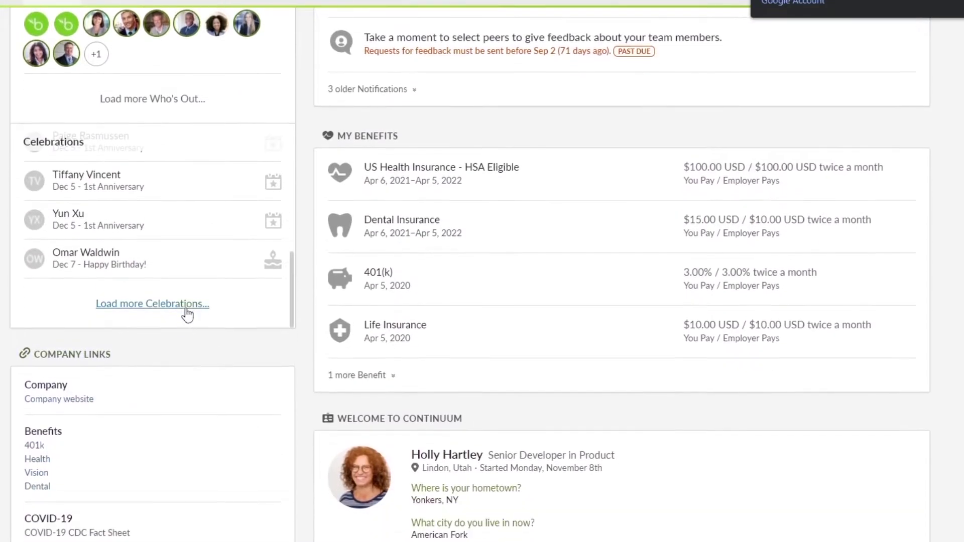
scroll(127, 260, "down", 2)
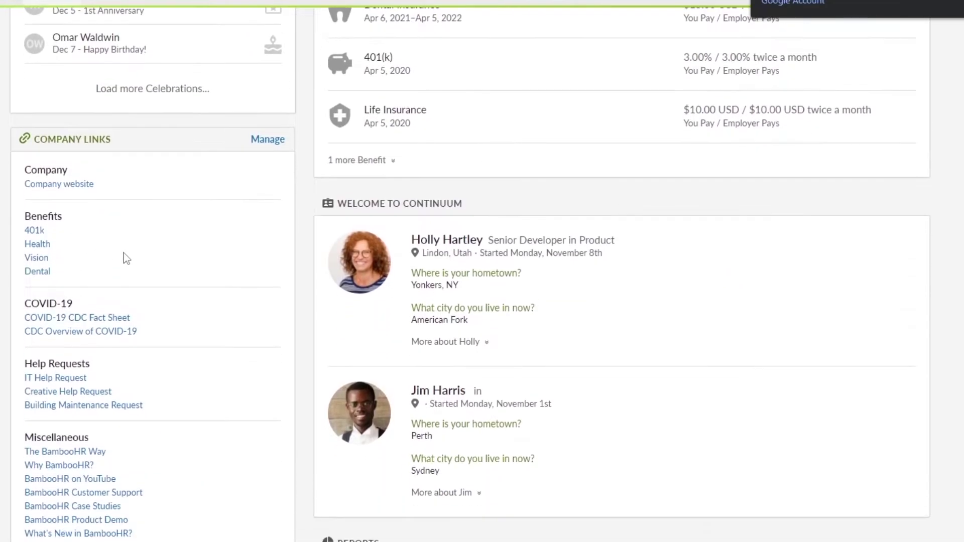
scroll(86, 220, "down", 2)
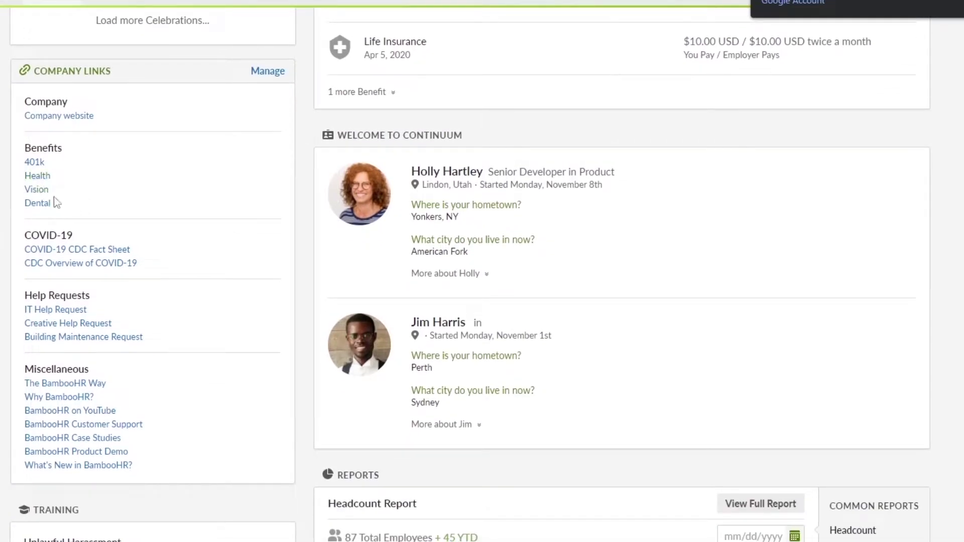
scroll(166, 271, "down", 2)
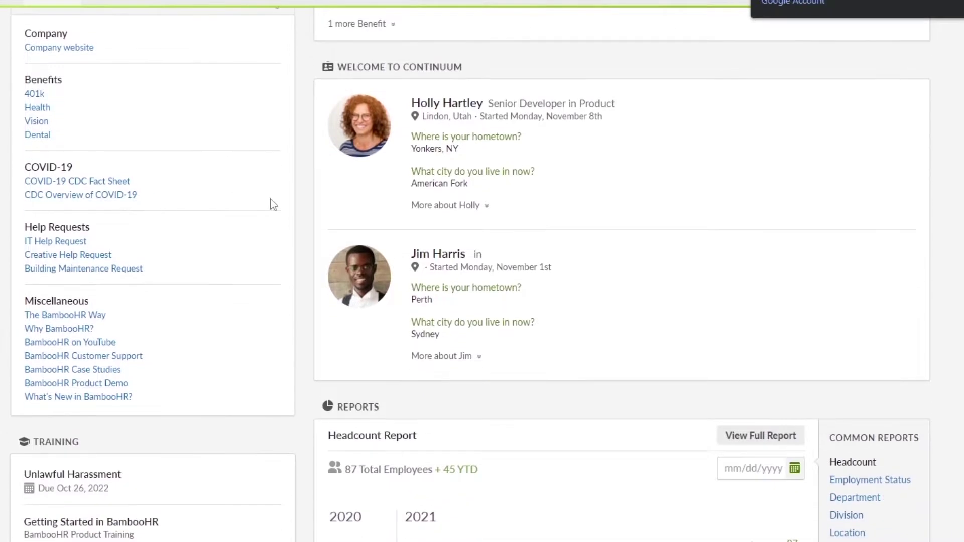
scroll(131, 241, "down", 4)
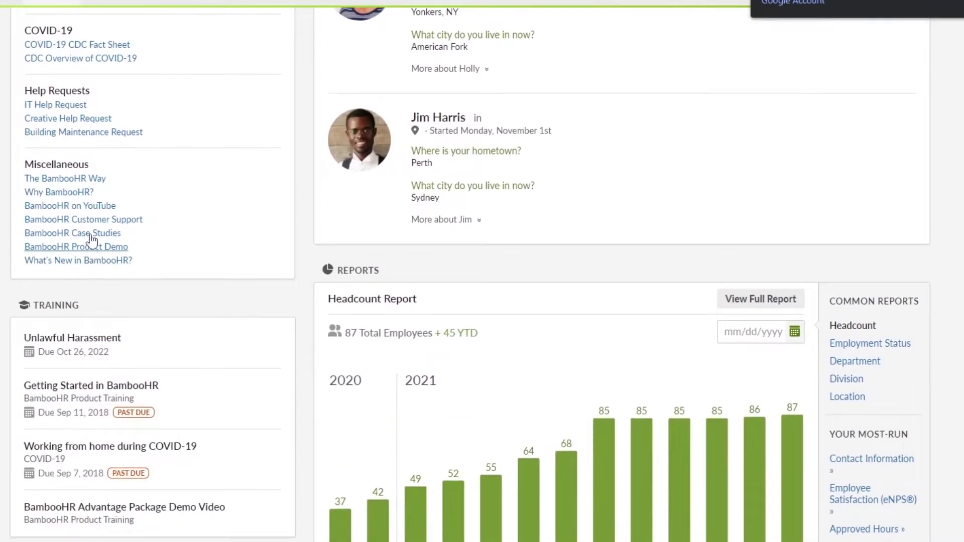
scroll(76, 208, "down", 2)
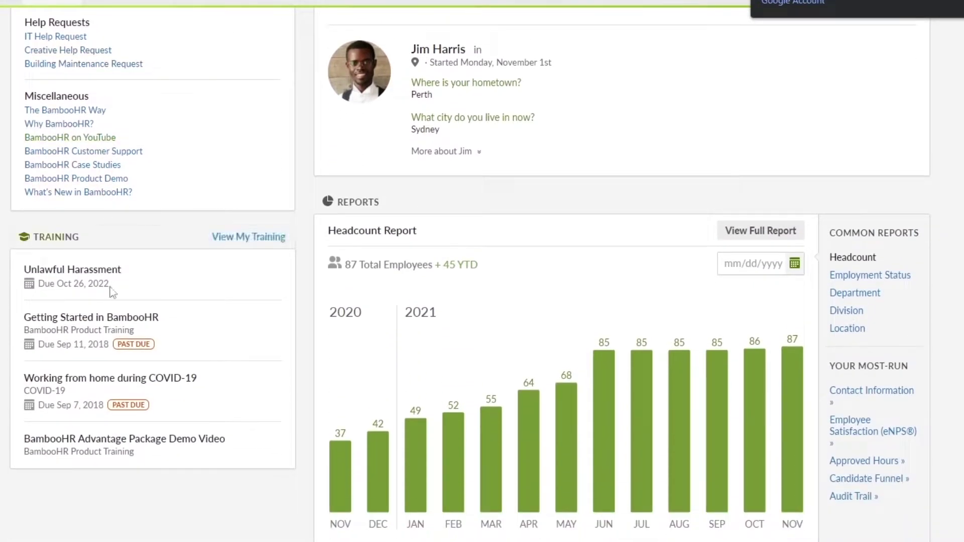
scroll(103, 322, "down", 1)
scroll(224, 405, "up", 20)
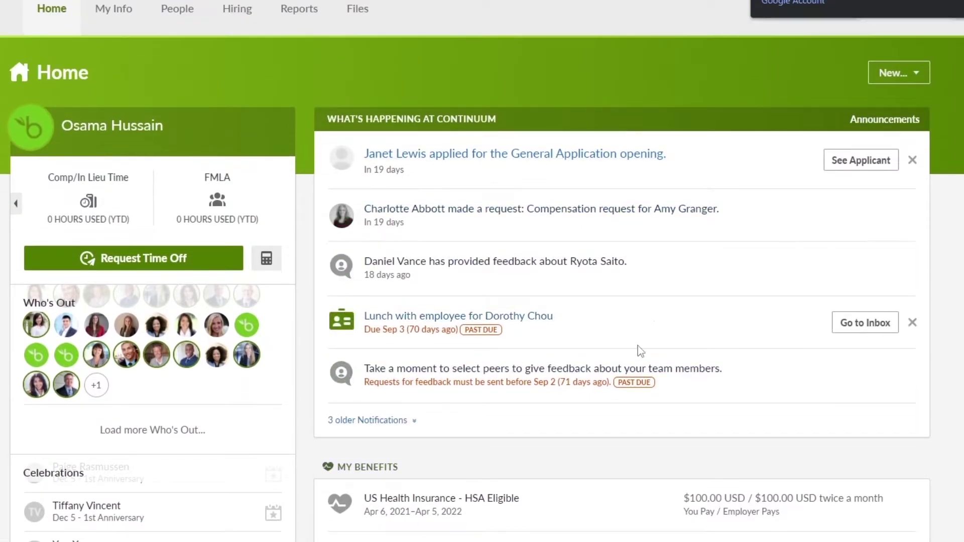
Check the New... menu, then review Settings > Account Info for the Advantage trial.
left_click(918, 76)
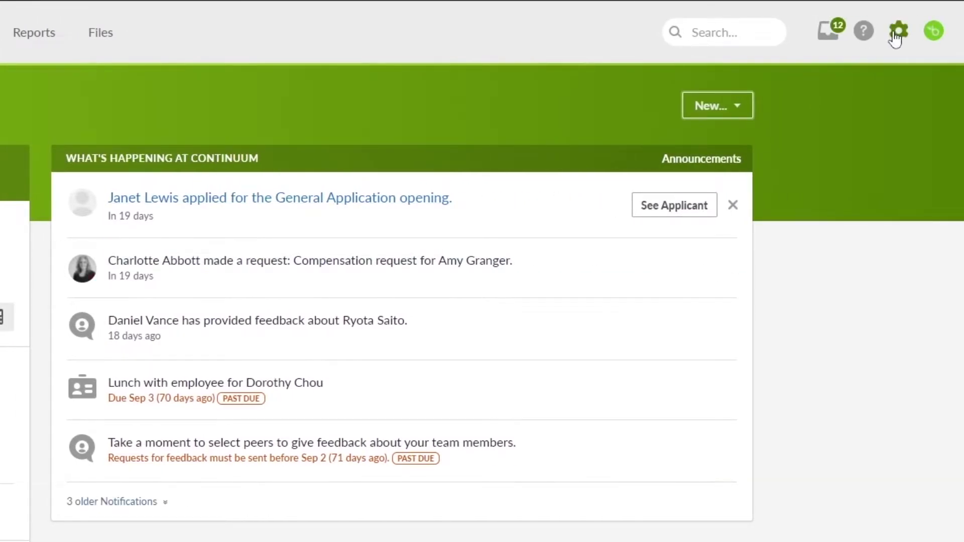
left_click(899, 34)
scroll(81, 215, "down", 3)
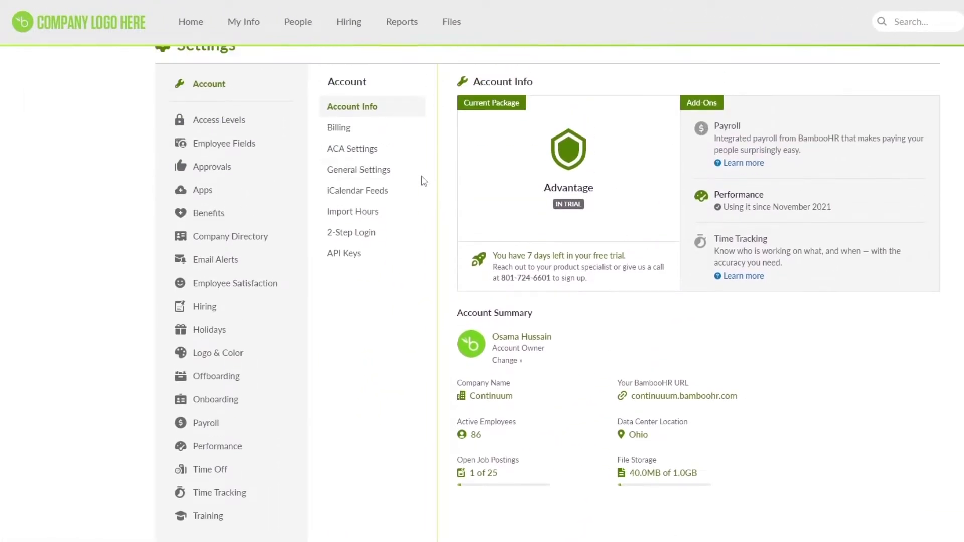
scroll(409, 189, "up", 2)
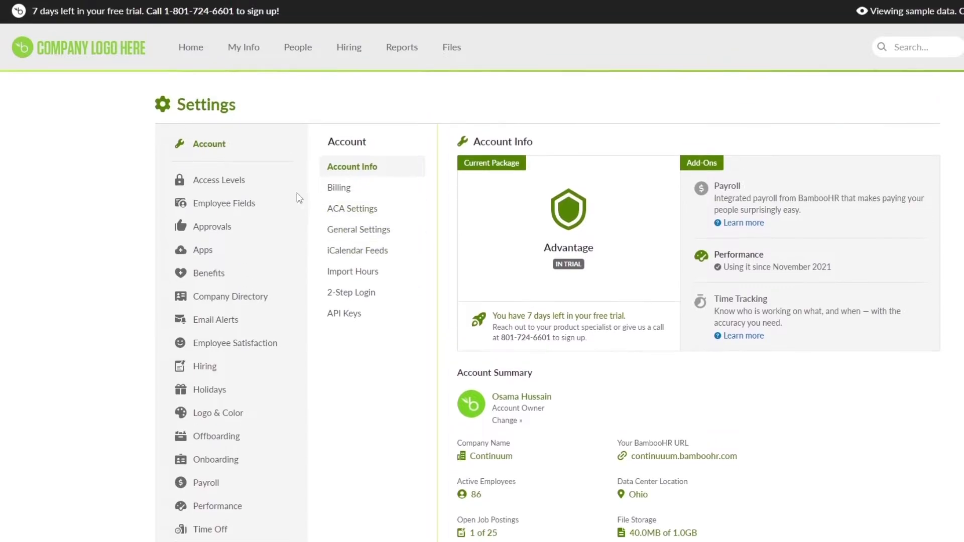
Review the Access Levels employee list, then move to the Employee Fields settings.
left_click(233, 191)
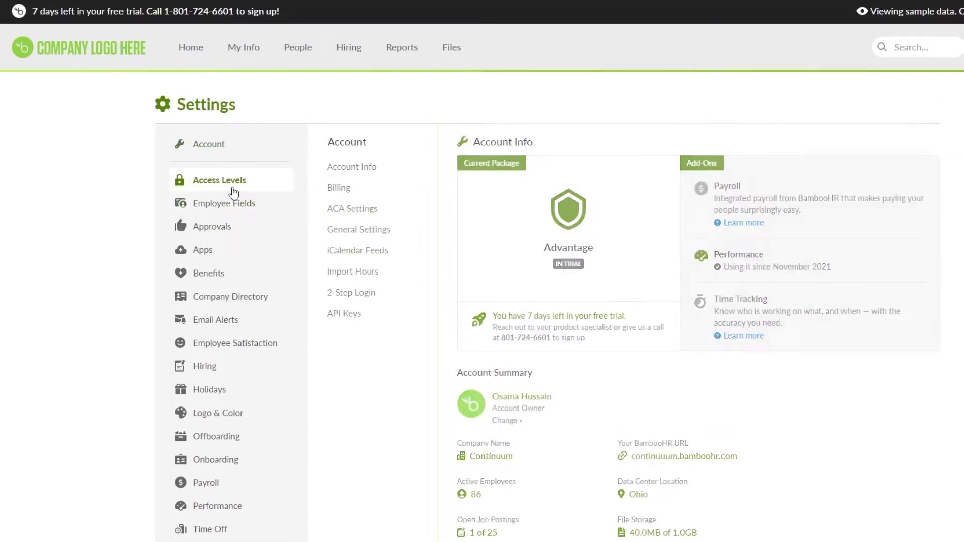
scroll(424, 199, "down", 1)
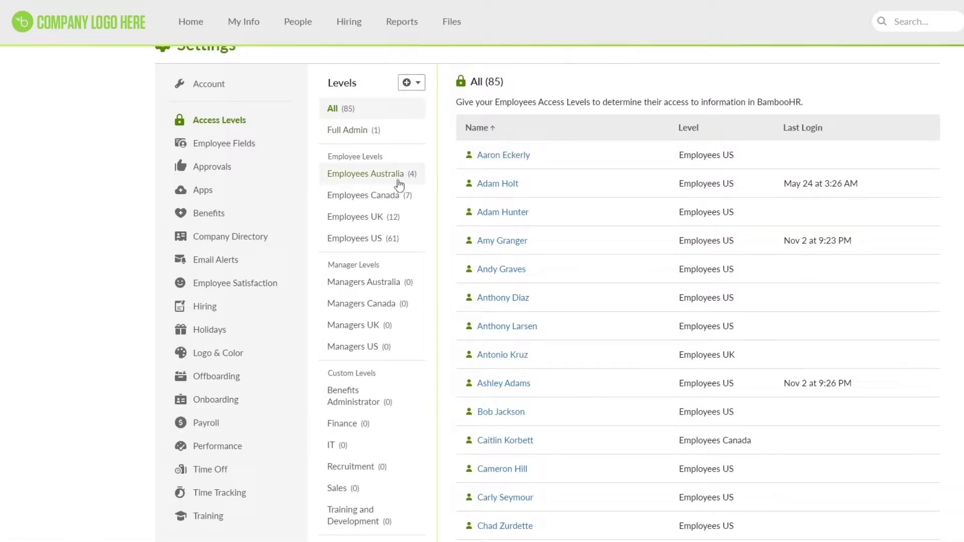
scroll(401, 239, "down", 1)
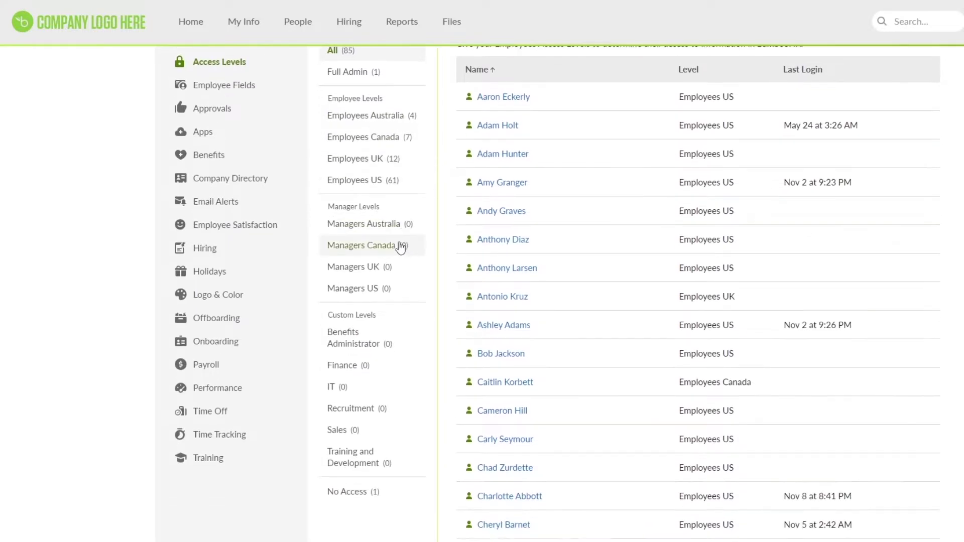
scroll(398, 281, "down", 1)
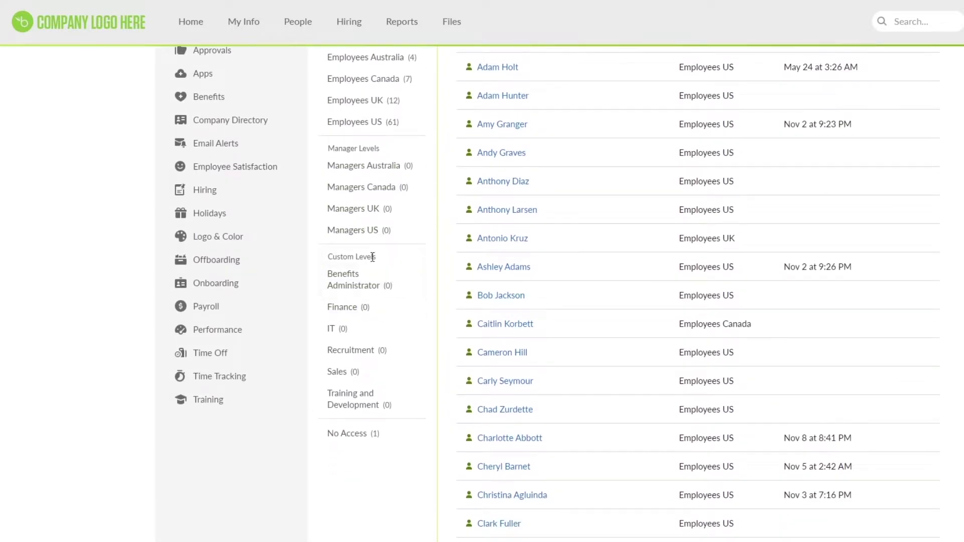
scroll(370, 384, "down", 1)
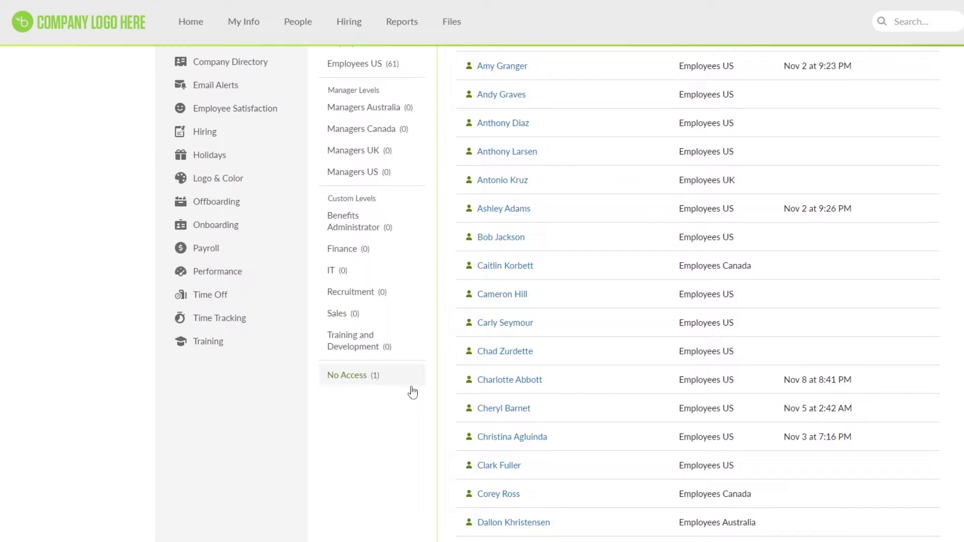
scroll(409, 390, "up", 4)
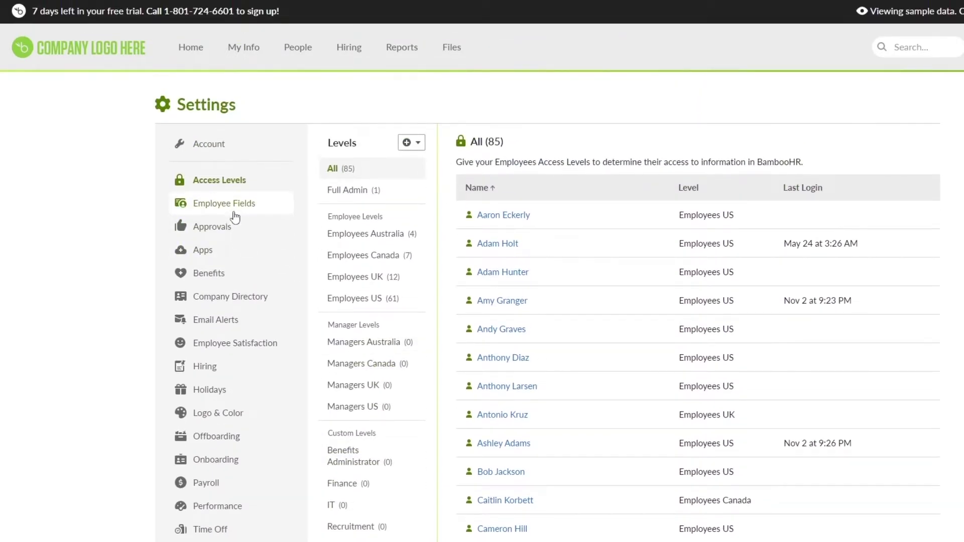
left_click(231, 211)
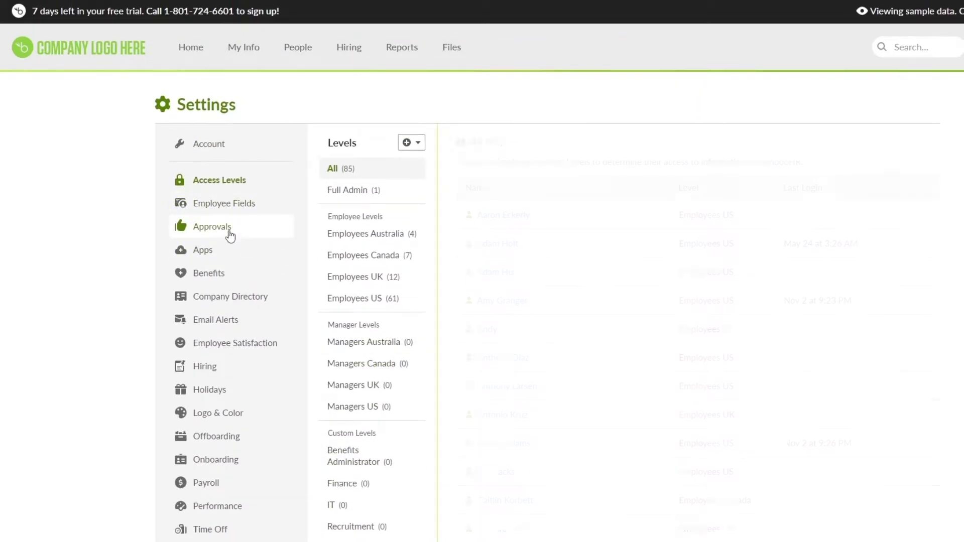
Go to Apps and Benefits settings, and view then dismiss the Add New Plan types.
left_click(216, 260)
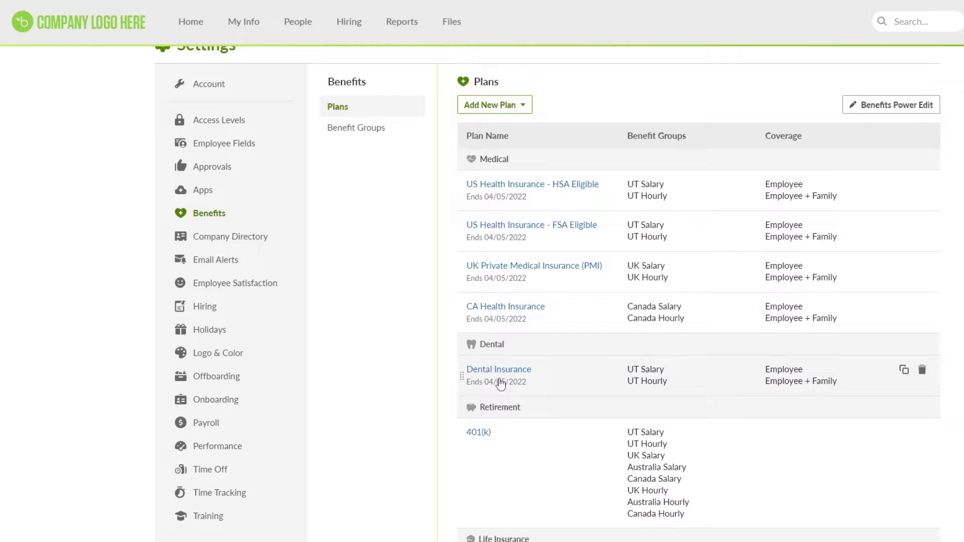
scroll(524, 315, "up", 2)
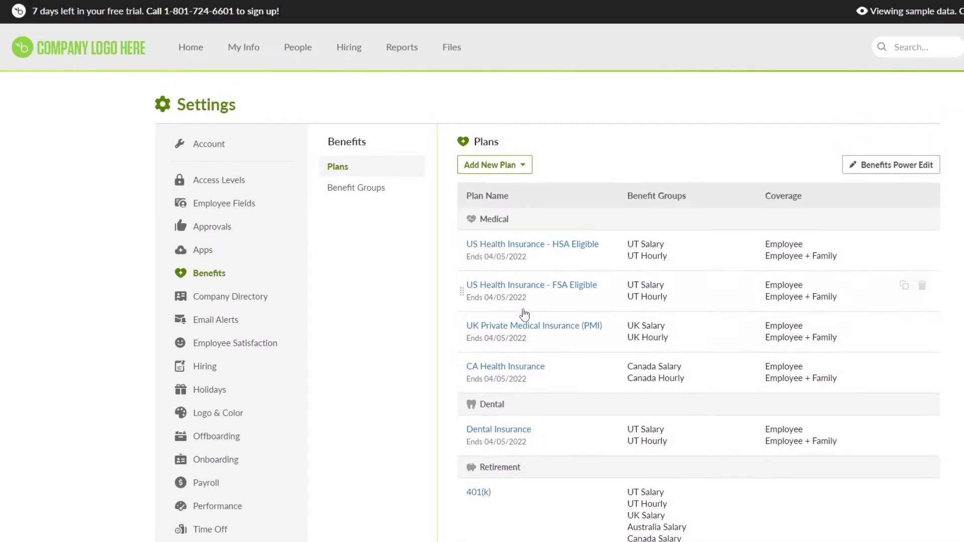
left_click(521, 172)
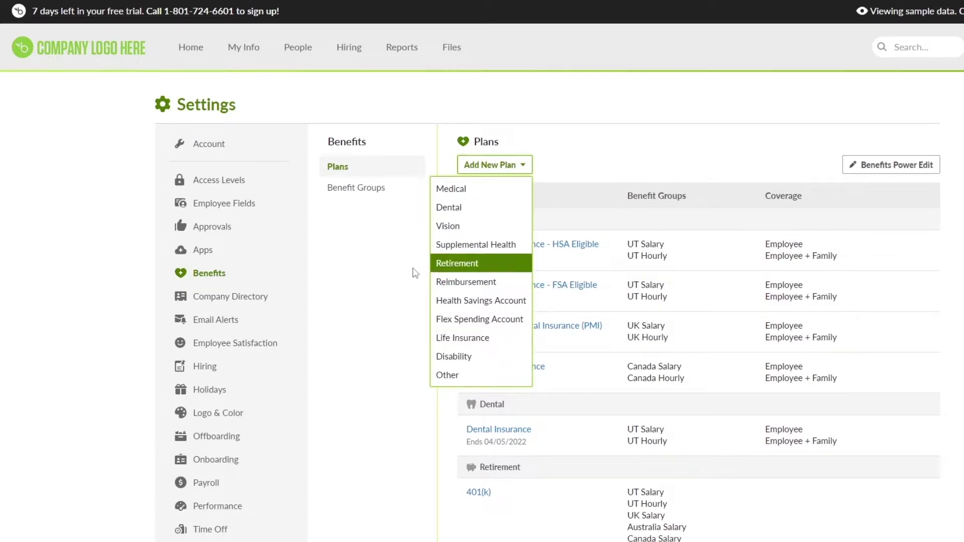
left_click(373, 269)
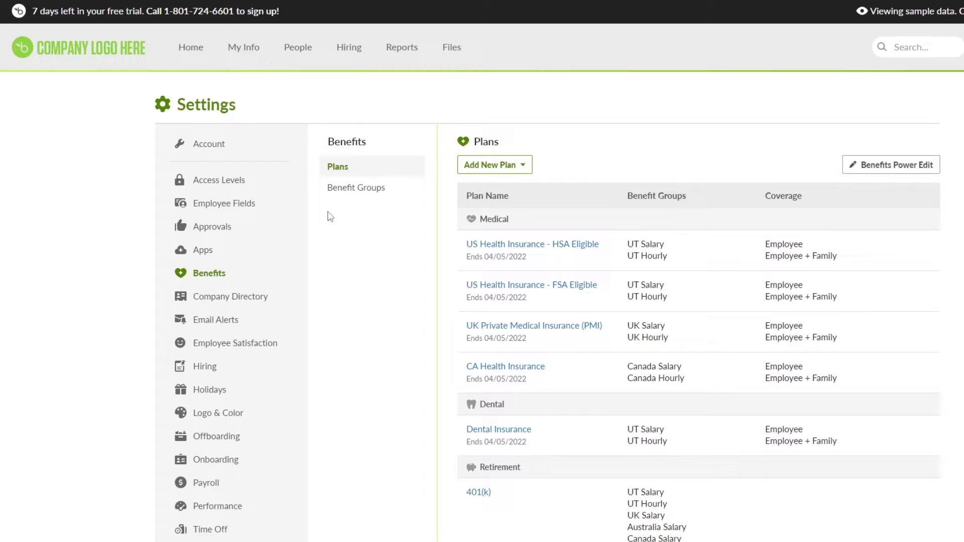
Return to the Home dashboard and scroll through its sample-data notifications.
left_click(190, 50)
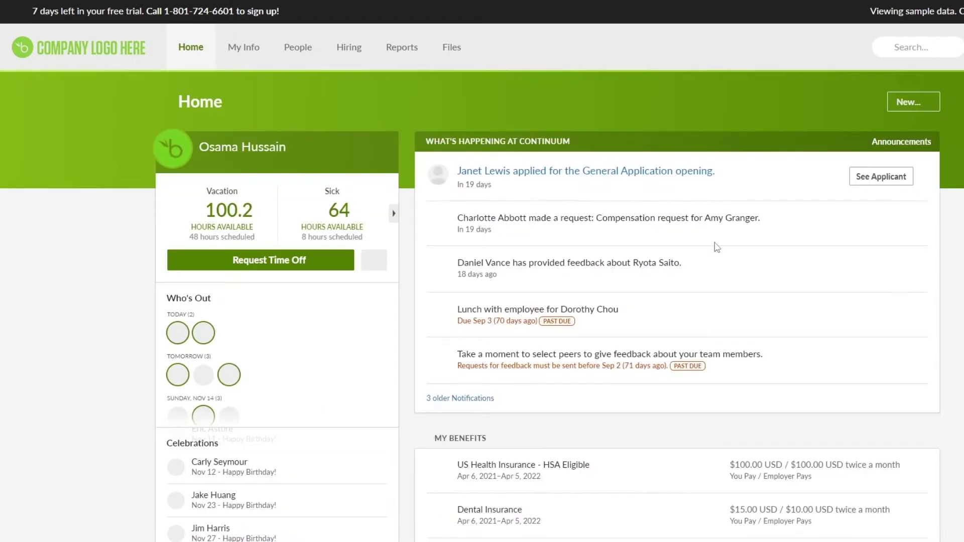
scroll(755, 477, "down", 2)
scroll(755, 476, "down", 5)
scroll(740, 374, "up", 6)
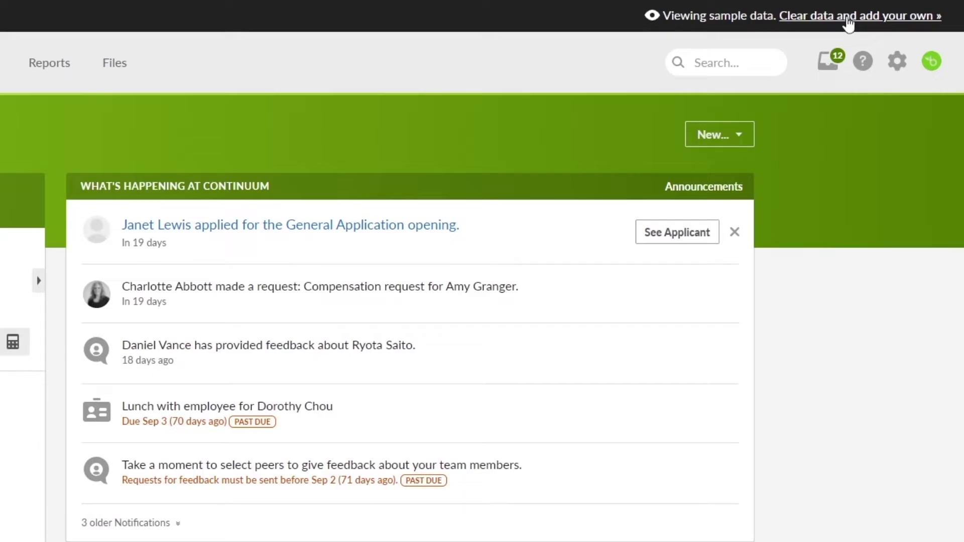
Clear the demo data via the banner link and confirm with Clear Data.
left_click(846, 16)
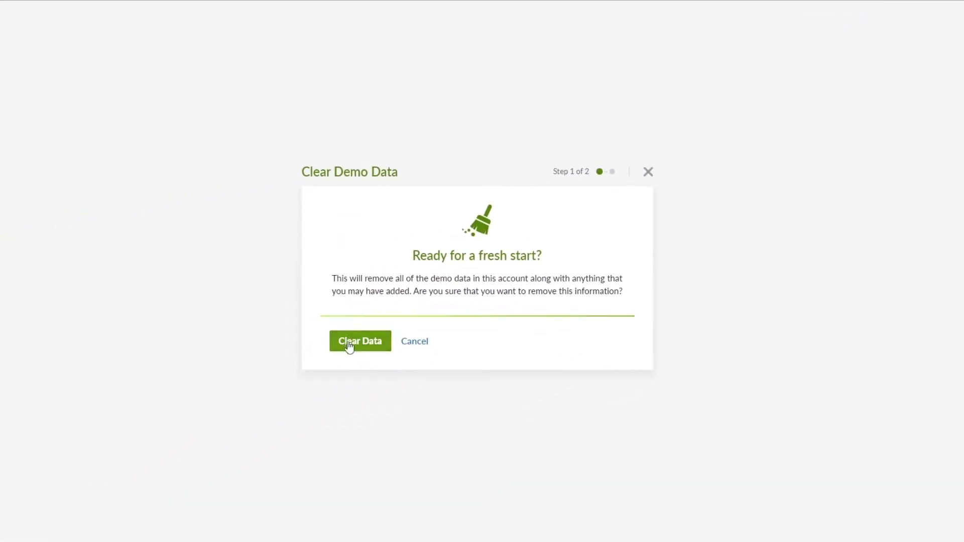
left_click(350, 346)
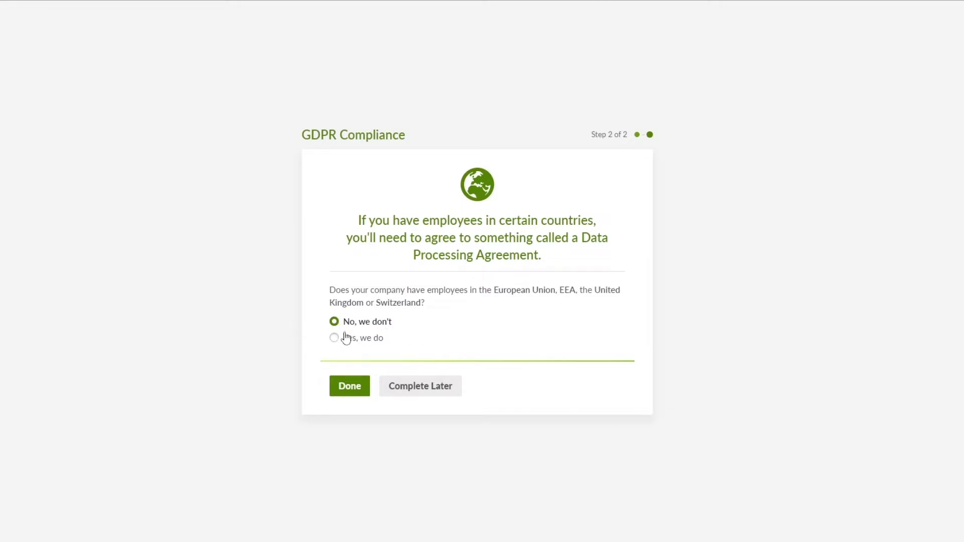
Complete the GDPR step, choose Recruiting as the goal, and finish setup.
left_click(350, 386)
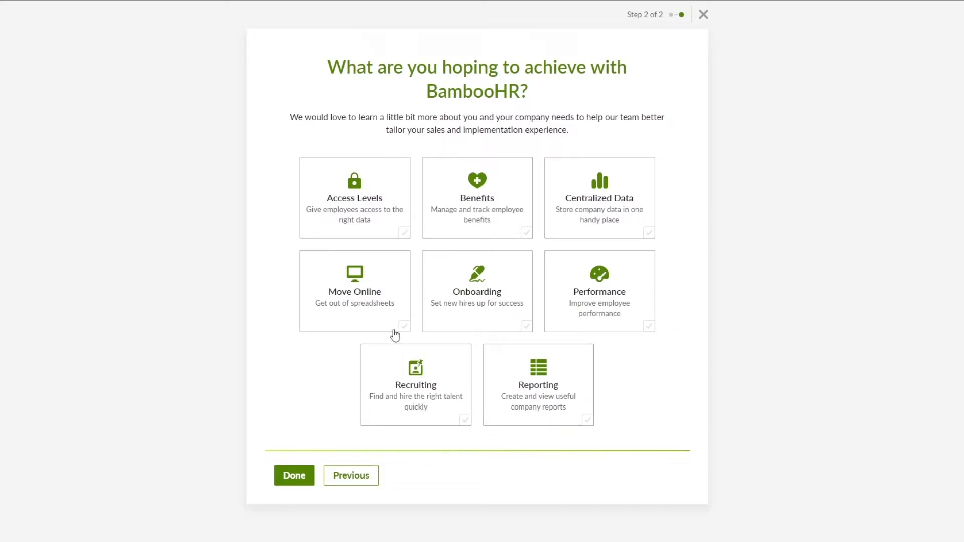
left_click(467, 421)
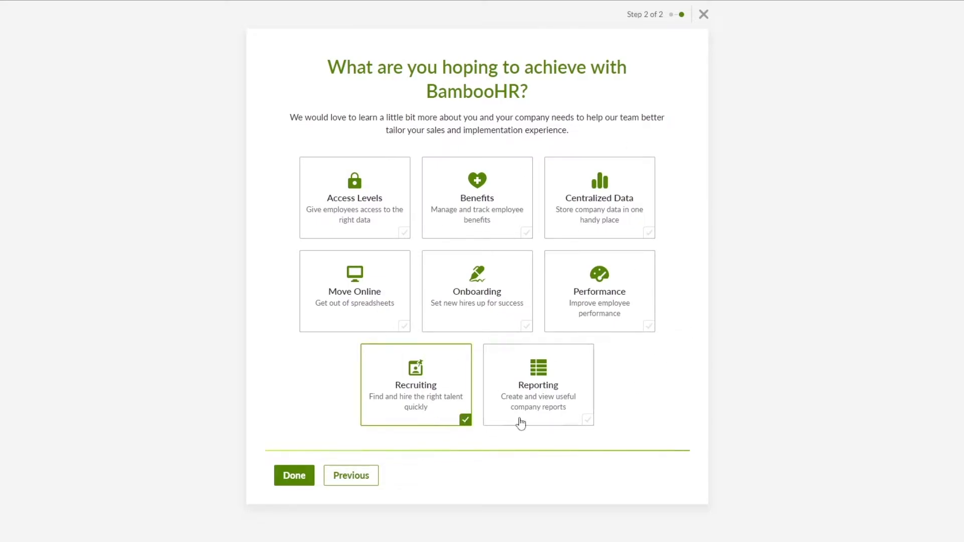
left_click(284, 476)
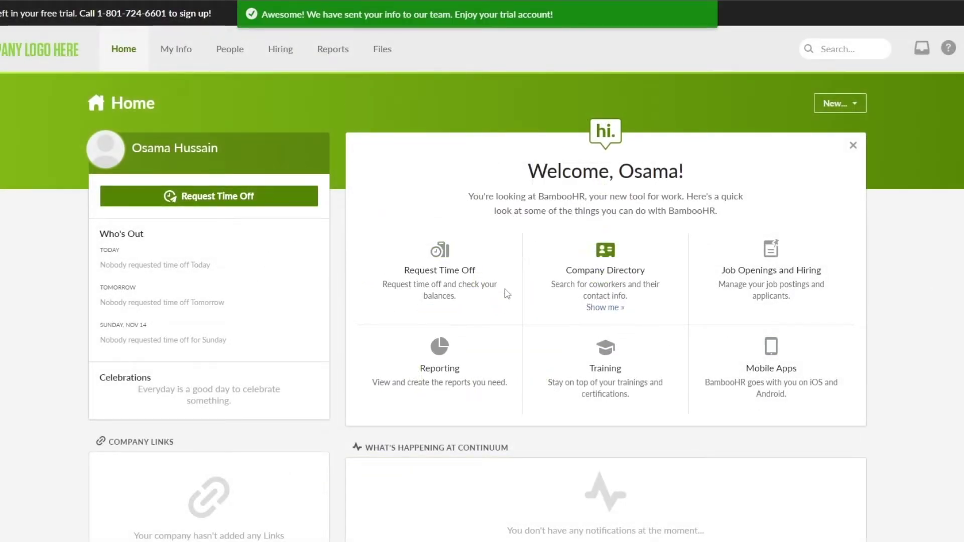
scroll(391, 157, "down", 3)
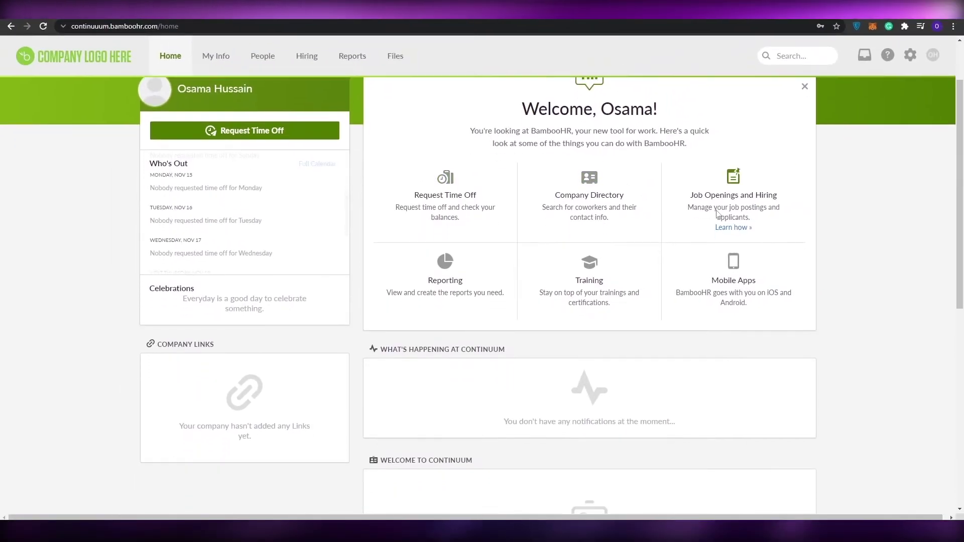
scroll(585, 198, "down", 7)
scroll(571, 208, "up", 7)
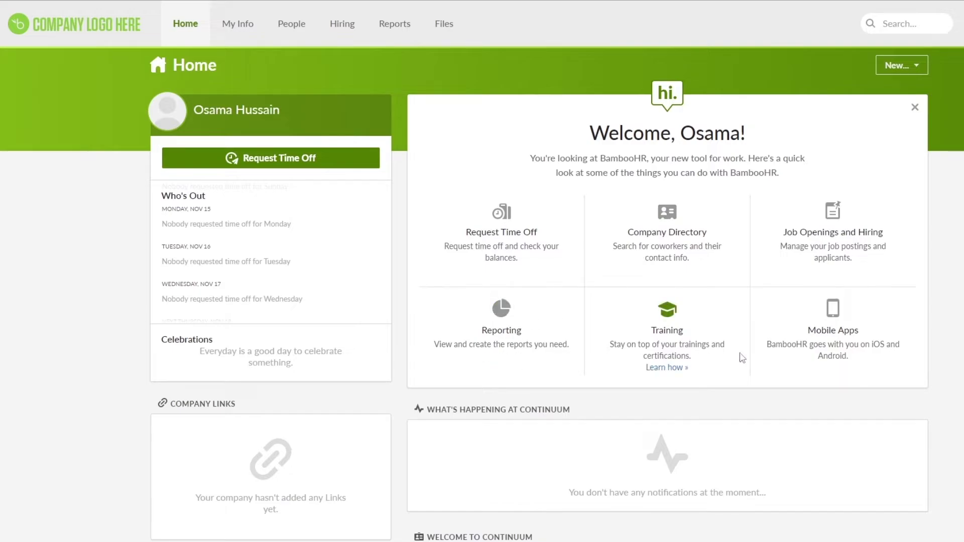
left_click(919, 69)
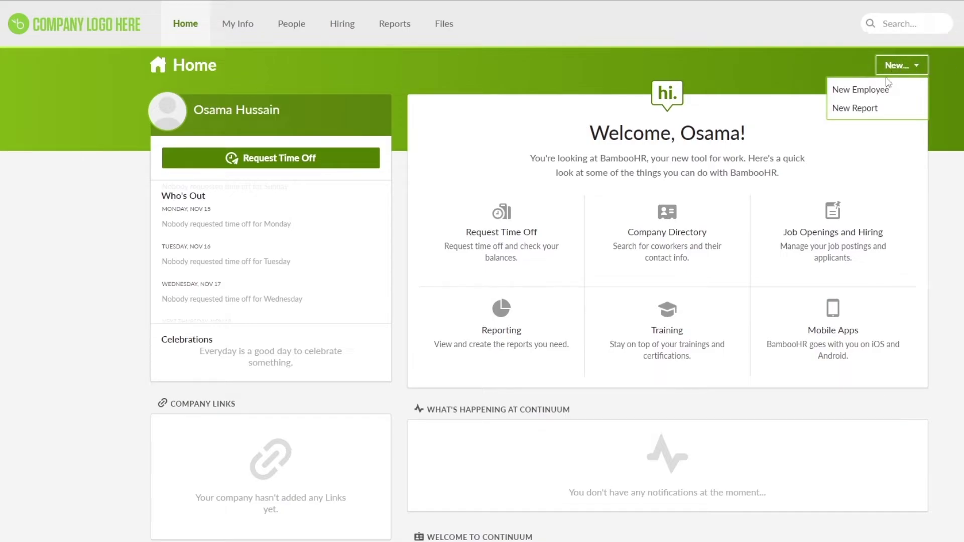
Start a new employee and review the blank form's personal, job, address and new-hire packet fields.
left_click(853, 92)
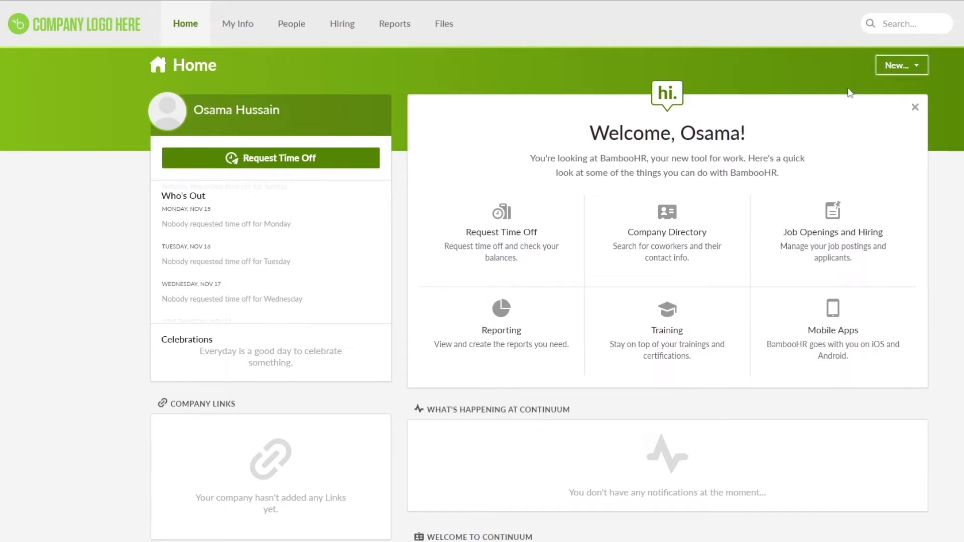
scroll(302, 130, "down", 1)
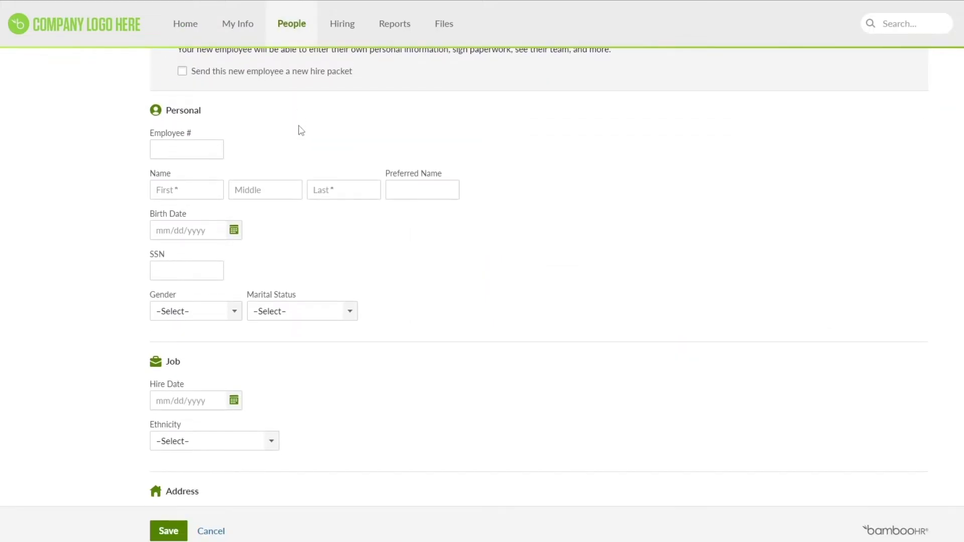
scroll(374, 235, "up", 1)
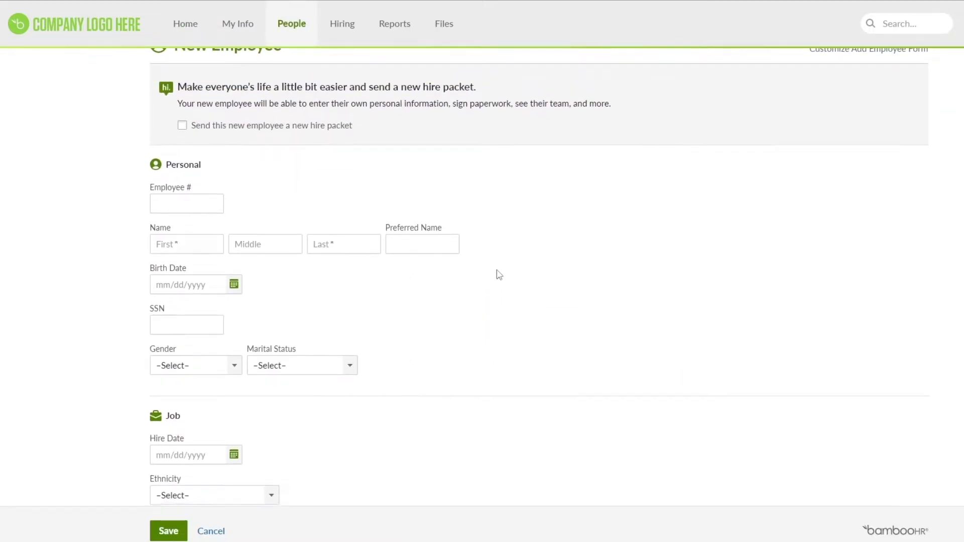
scroll(372, 254, "down", 3)
scroll(368, 254, "up", 4)
scroll(195, 234, "down", 1)
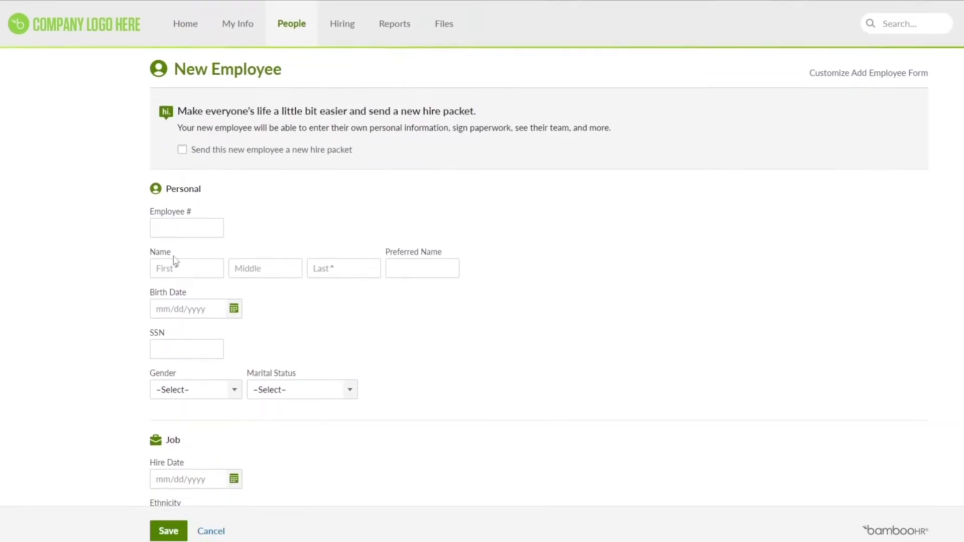
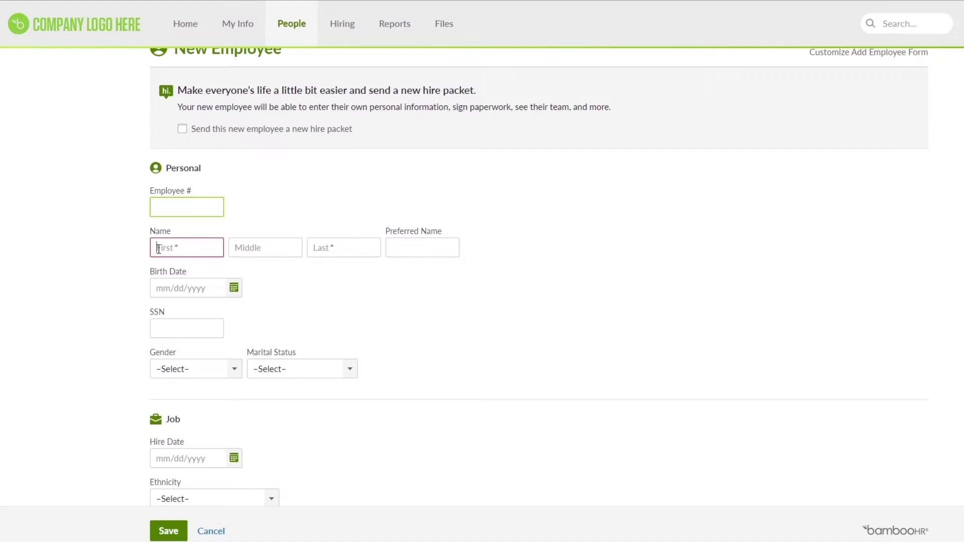
left_click(159, 249)
left_click(428, 248)
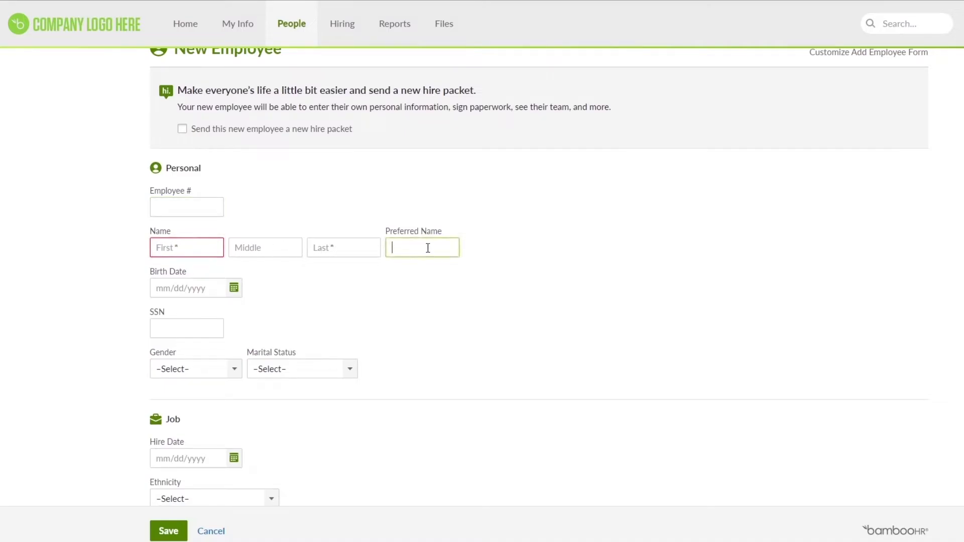
scroll(216, 325, "down", 1)
left_click(202, 271)
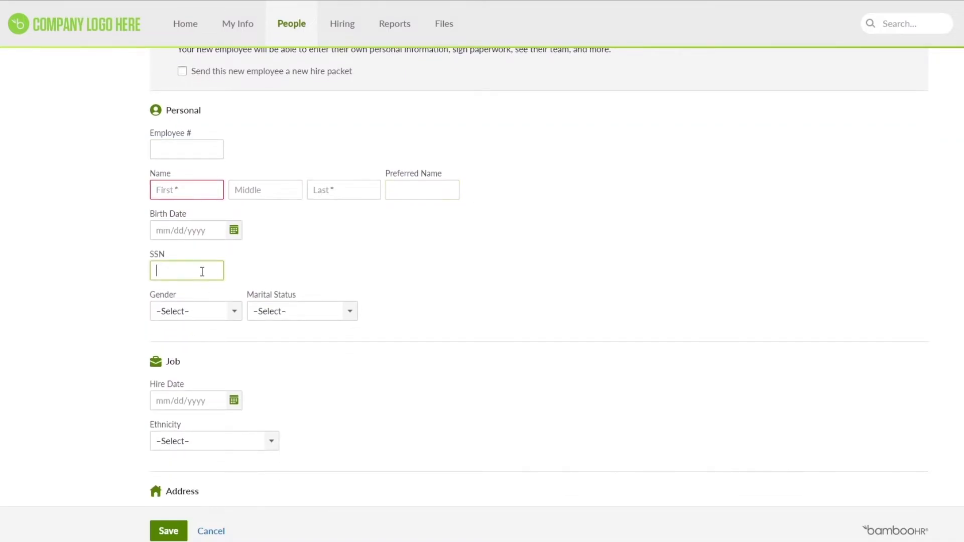
left_click(182, 315)
left_click(303, 314)
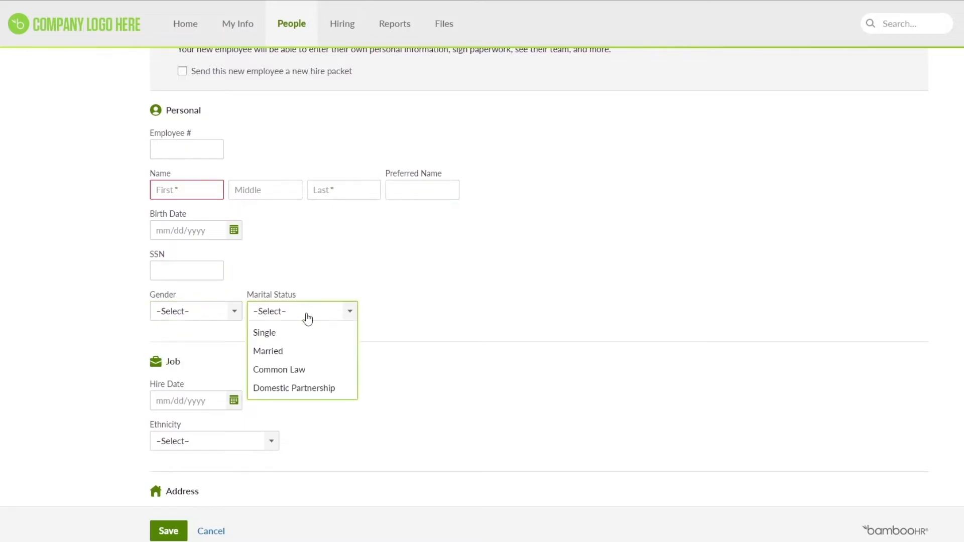
left_click(490, 324)
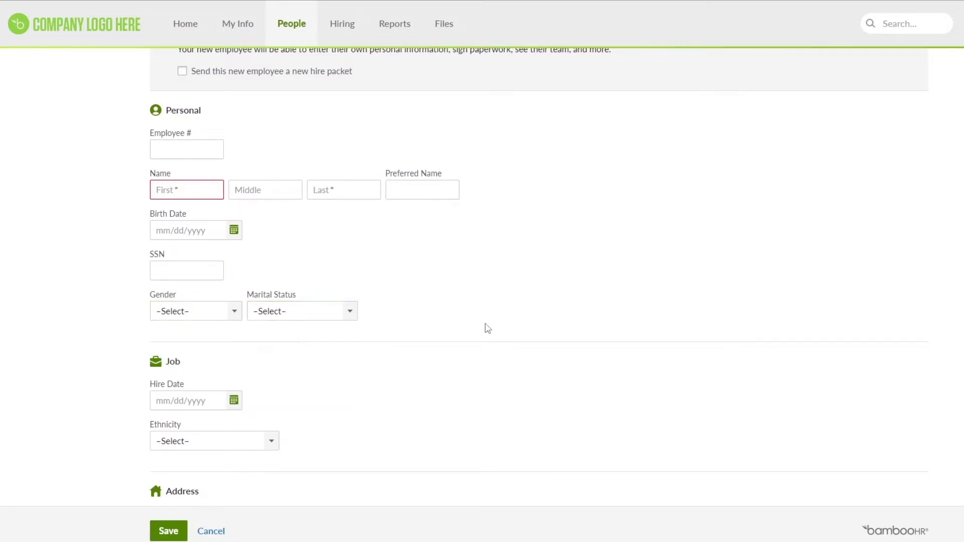
scroll(284, 363, "down", 2)
left_click(210, 331)
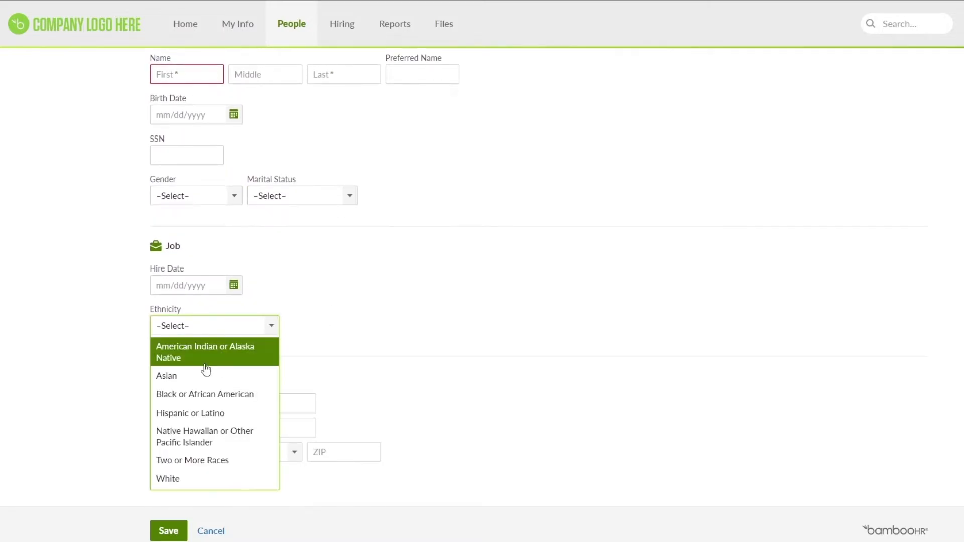
scroll(205, 364, "down", 1)
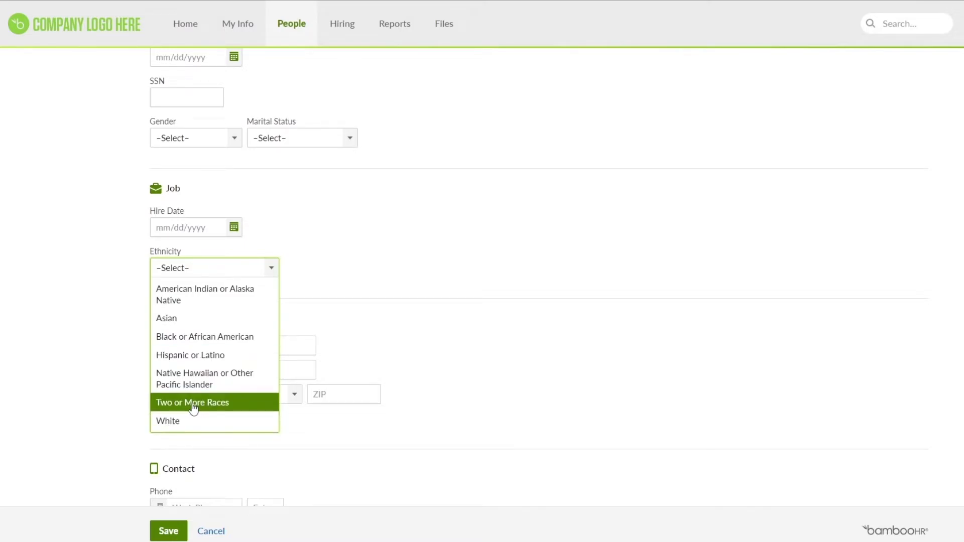
left_click(469, 317)
scroll(469, 321, "down", 2)
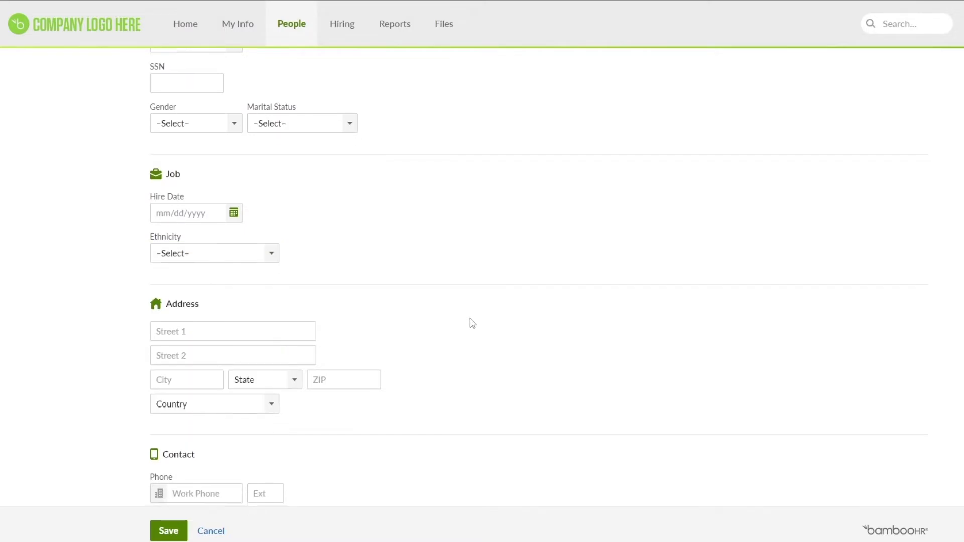
scroll(230, 231, "down", 1)
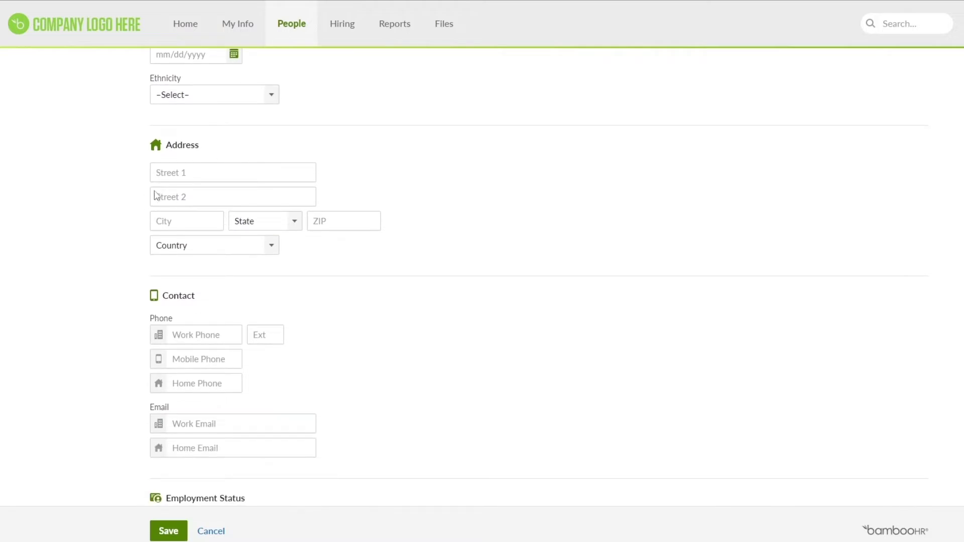
scroll(191, 244, "down", 4)
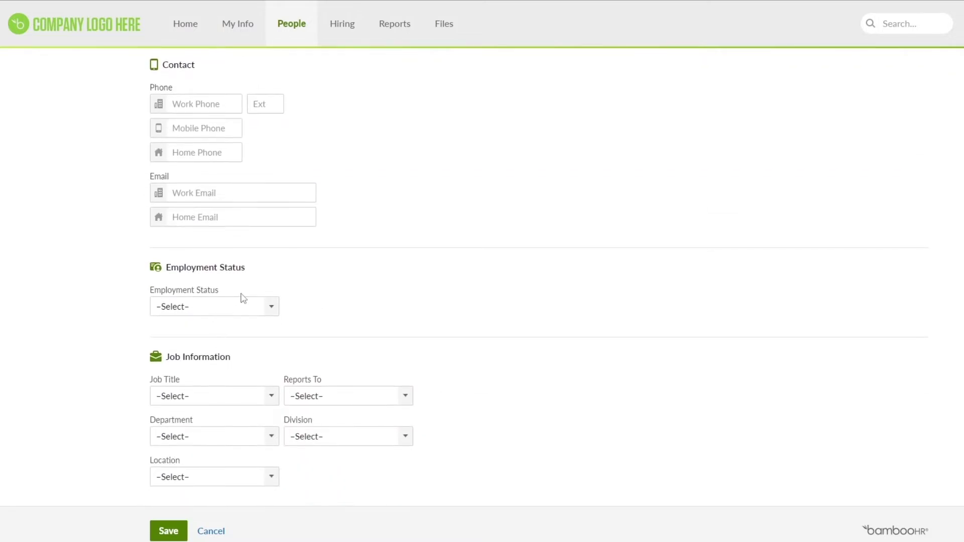
scroll(243, 299, "down", 5)
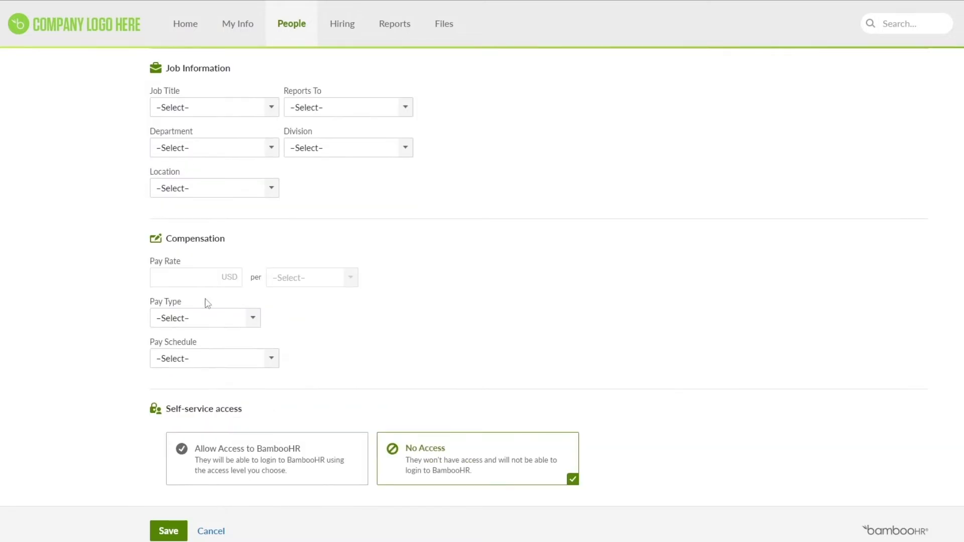
scroll(206, 305, "down", 1)
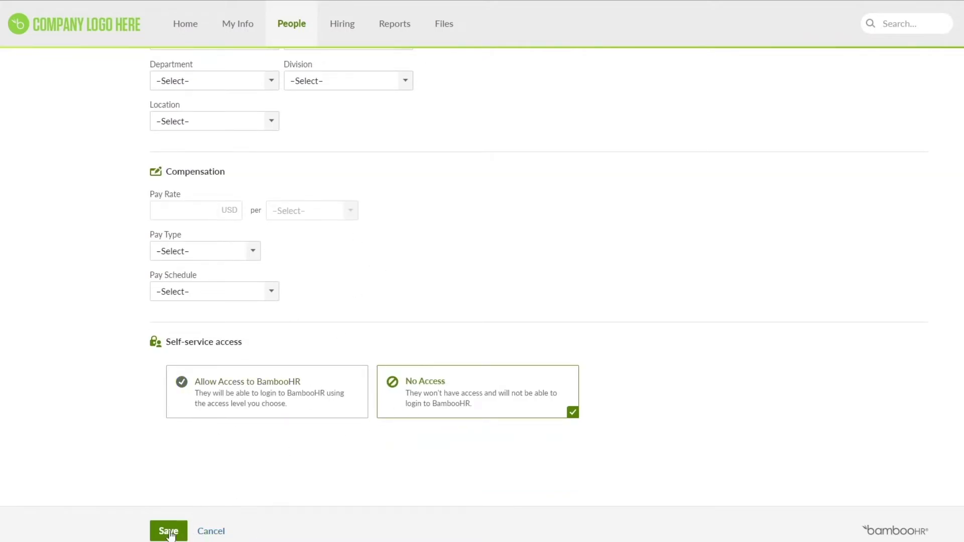
scroll(256, 482, "up", 3)
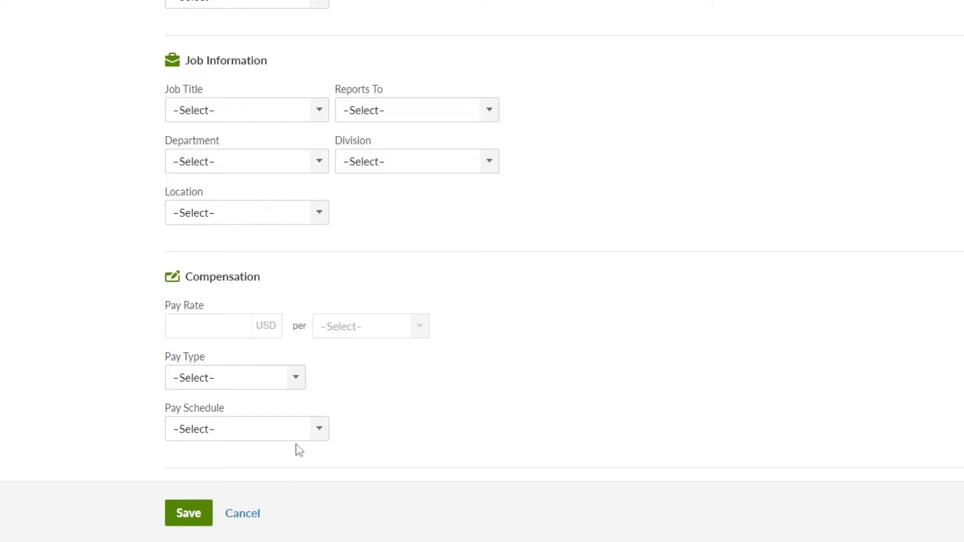
Enter employee number 1, the employee's first, middle and last names, and a preferred name.
scroll(300, 450, "up", 5)
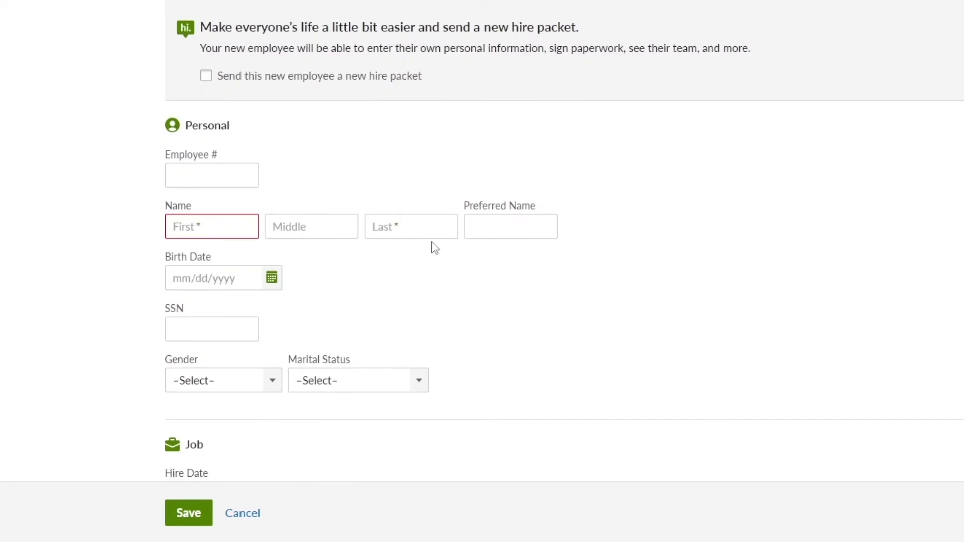
scroll(297, 288, "down", 4)
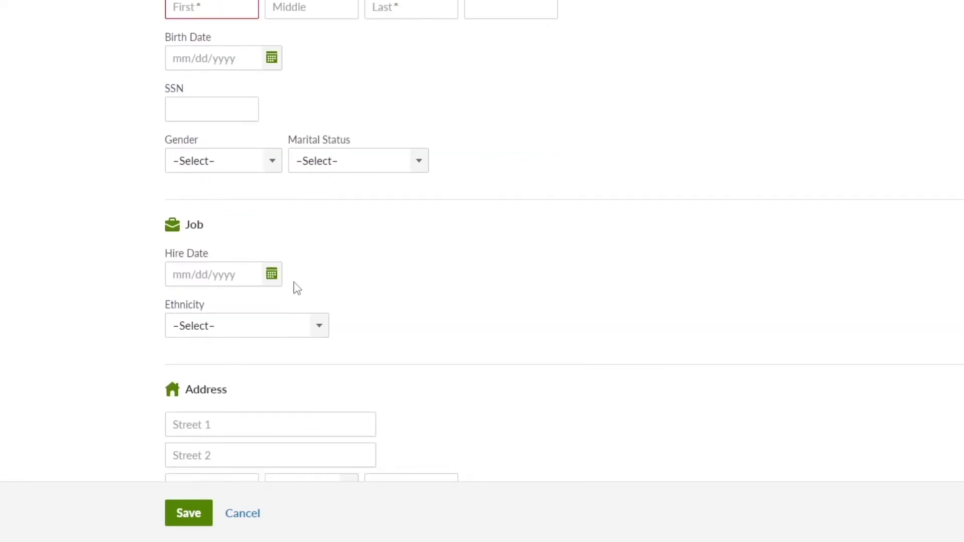
scroll(241, 114, "up", 3)
left_click(201, 111)
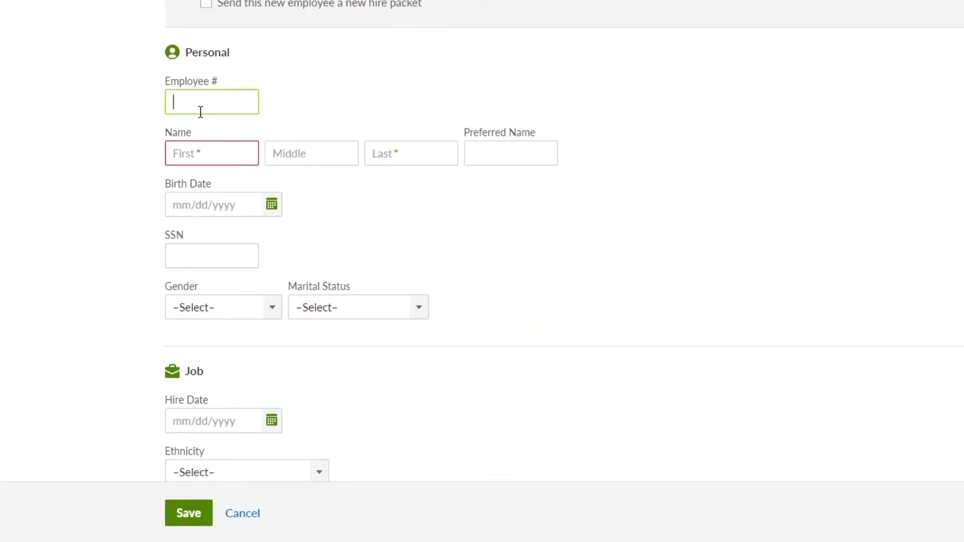
left_click(226, 146)
type("jhon")
left_click(317, 153)
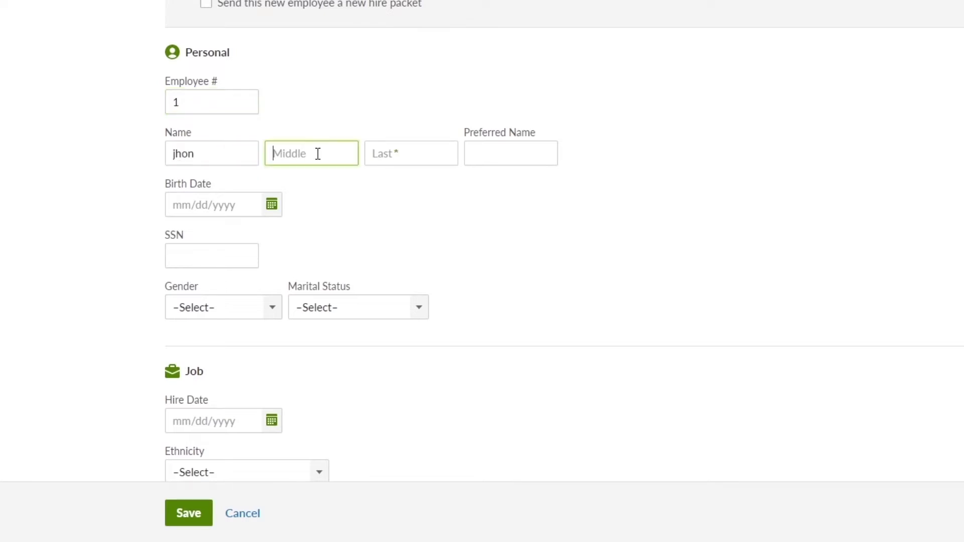
type("jones")
left_click(408, 162)
type("b")
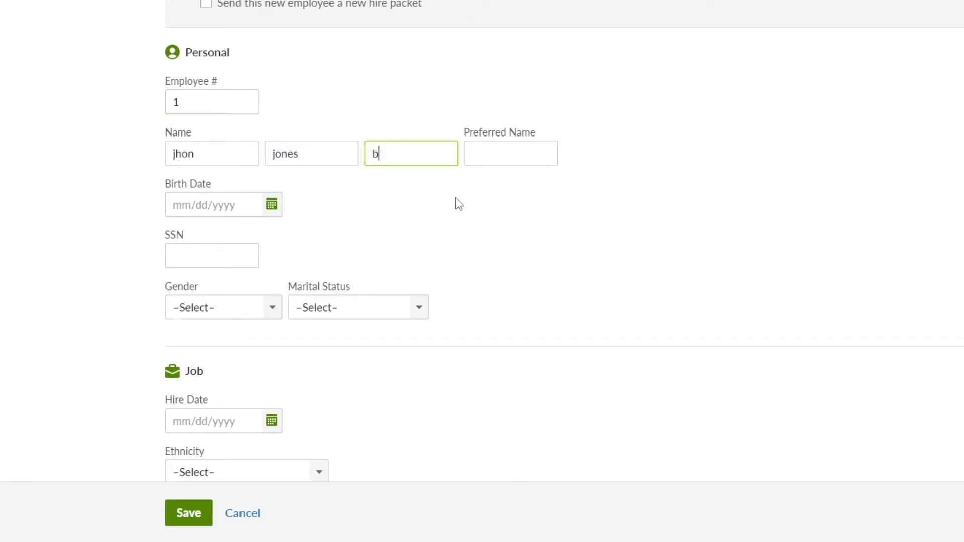
type("ones")
left_click(507, 150)
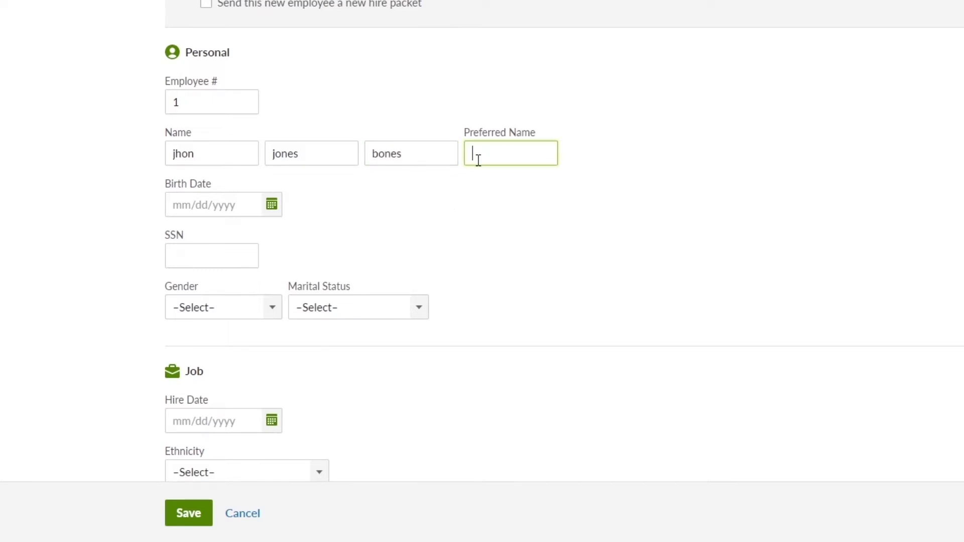
type("jhonny")
left_click(196, 209)
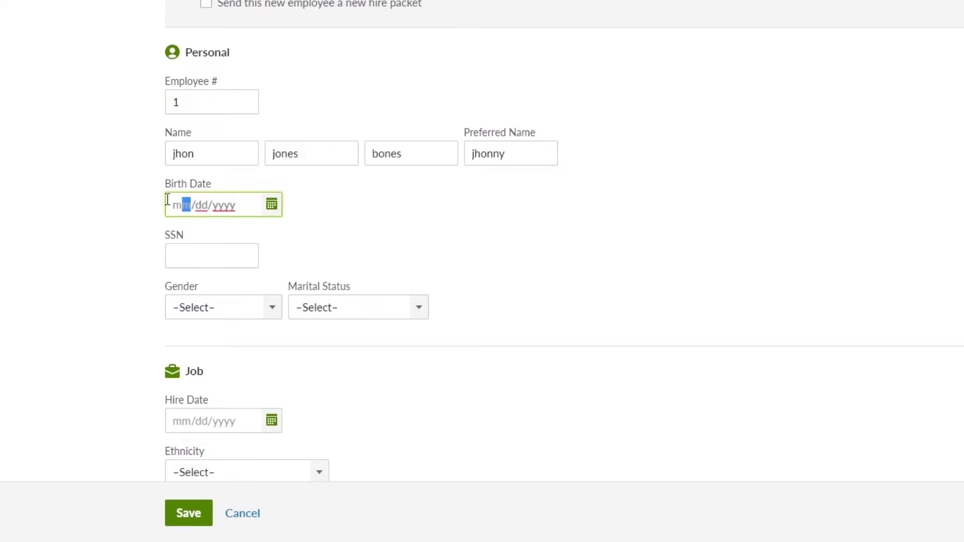
scroll(179, 215, "up", 1)
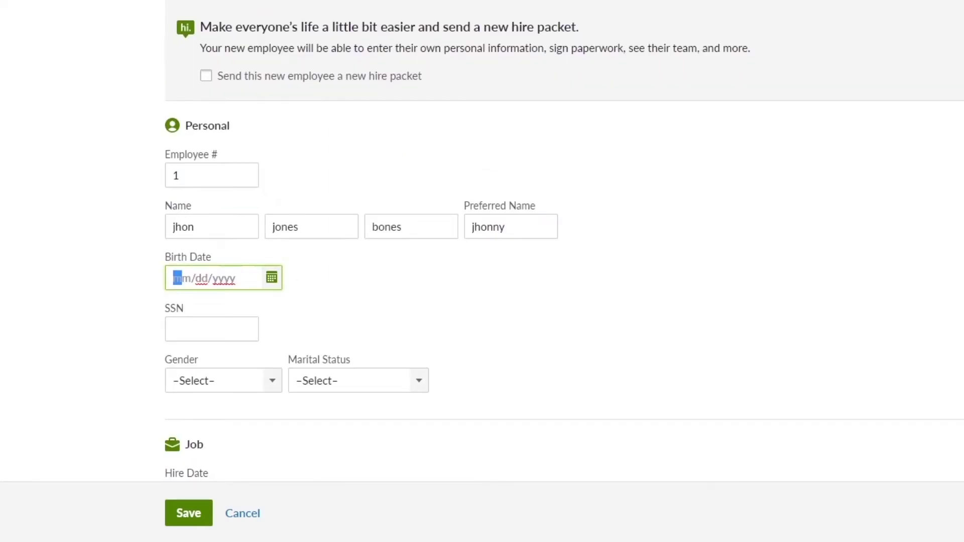
type("02/05/")
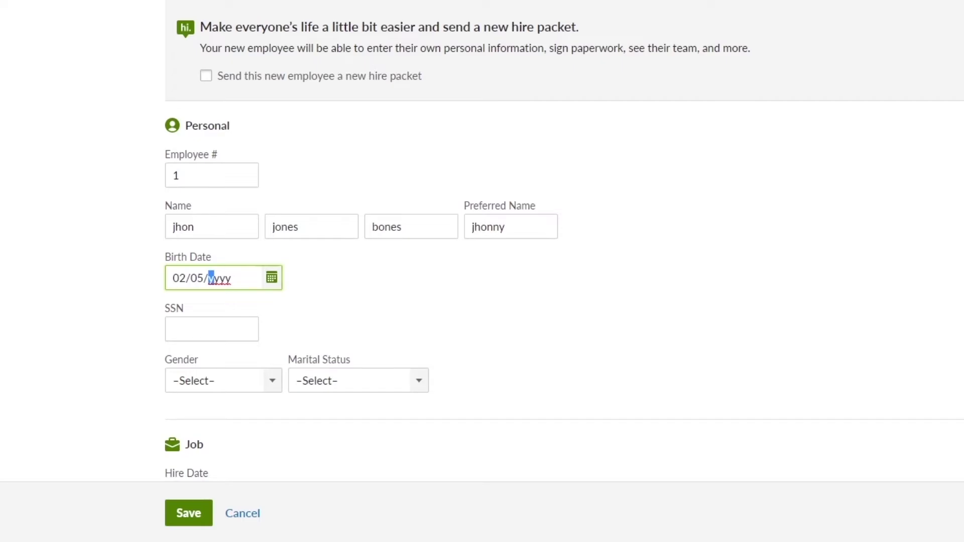
type("1989")
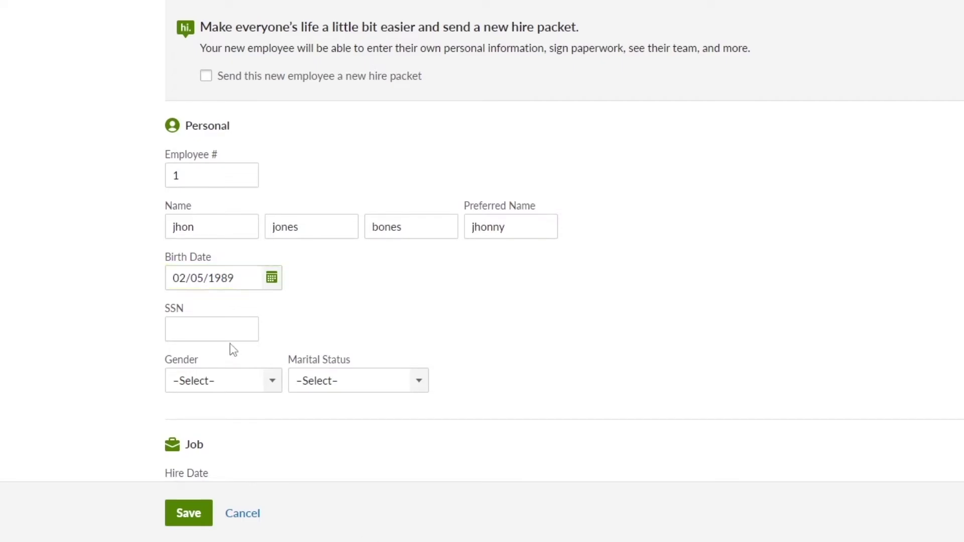
left_click(214, 326)
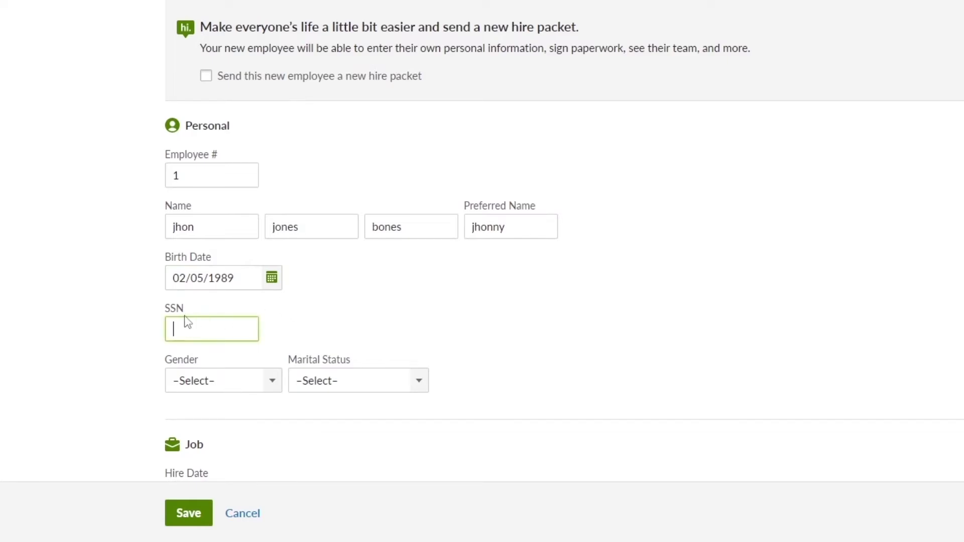
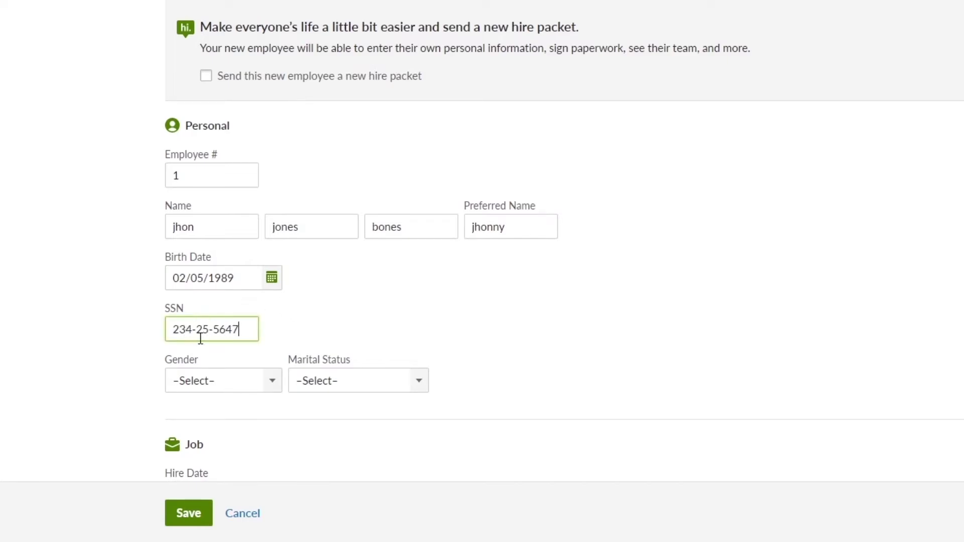
Set gender to Male, marital status to Single, and hire date 12/11/2012.
scroll(267, 321, "down", 3)
left_click(238, 240)
left_click(241, 265)
left_click(387, 235)
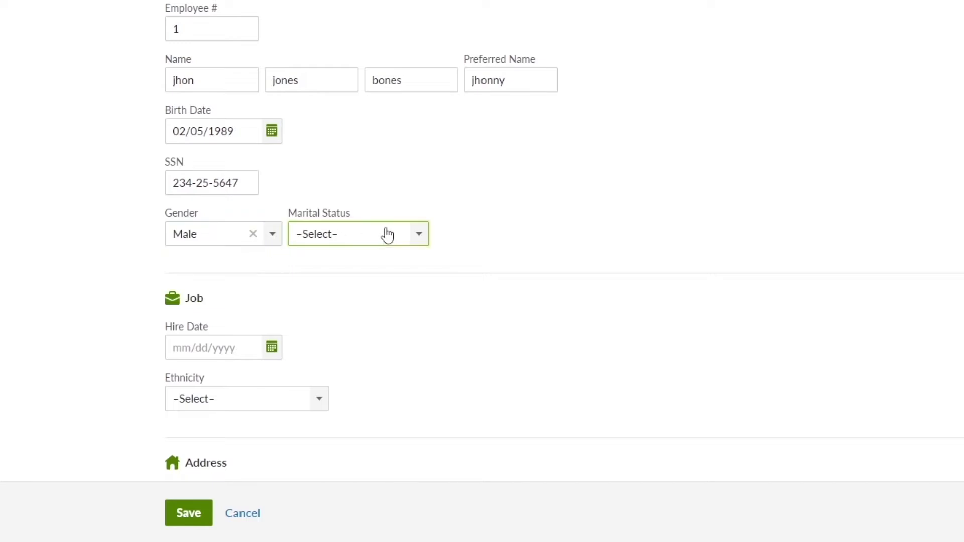
left_click(377, 265)
left_click(208, 341)
scroll(207, 302, "down", 2)
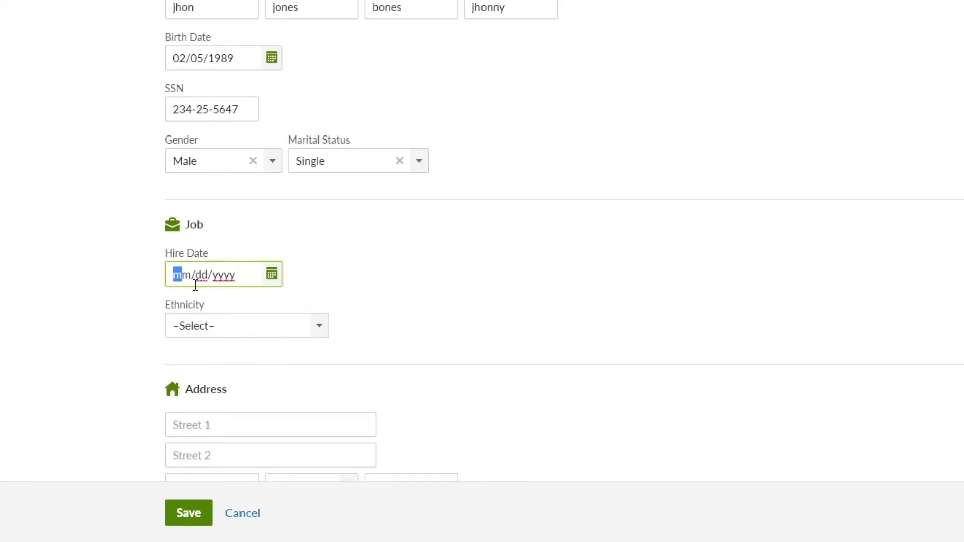
type("12112012")
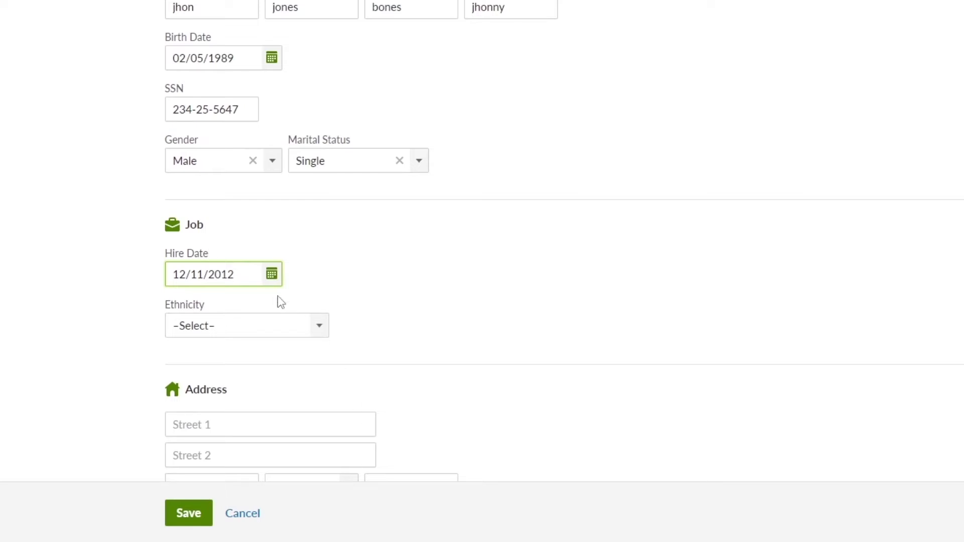
Set ethnicity to Black or African American and move down toward the address fields.
left_click(221, 325)
scroll(254, 361, "down", 4)
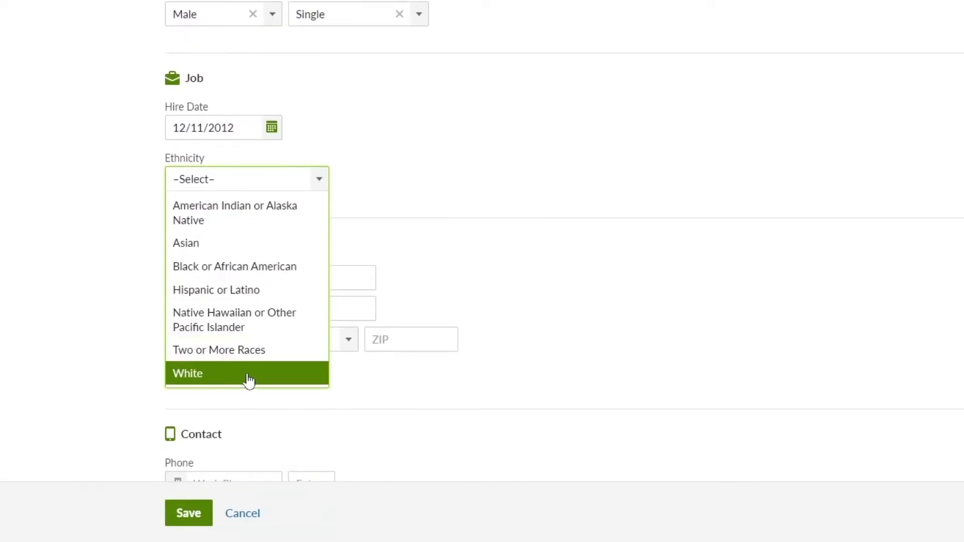
left_click(234, 266)
scroll(592, 284, "down", 2)
left_click(250, 201)
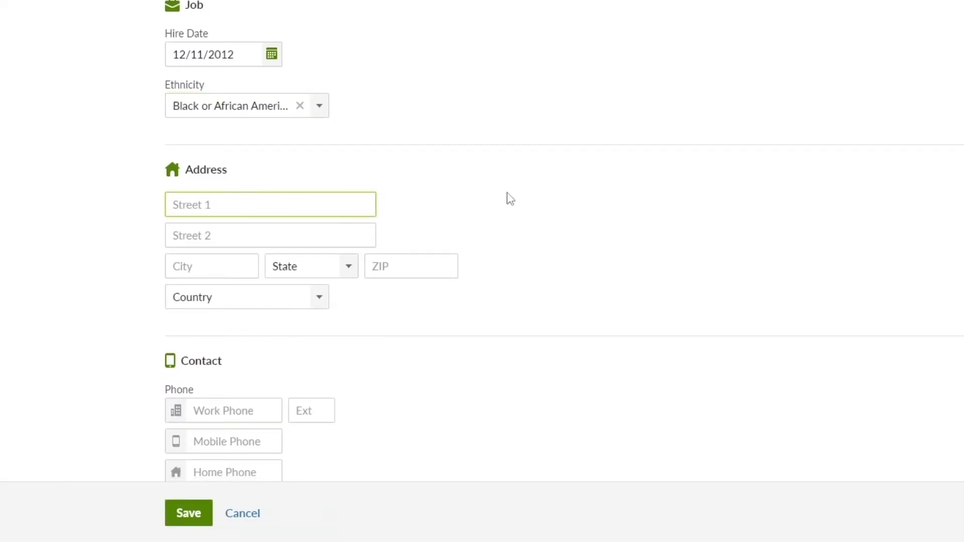
scroll(247, 243, "down", 2)
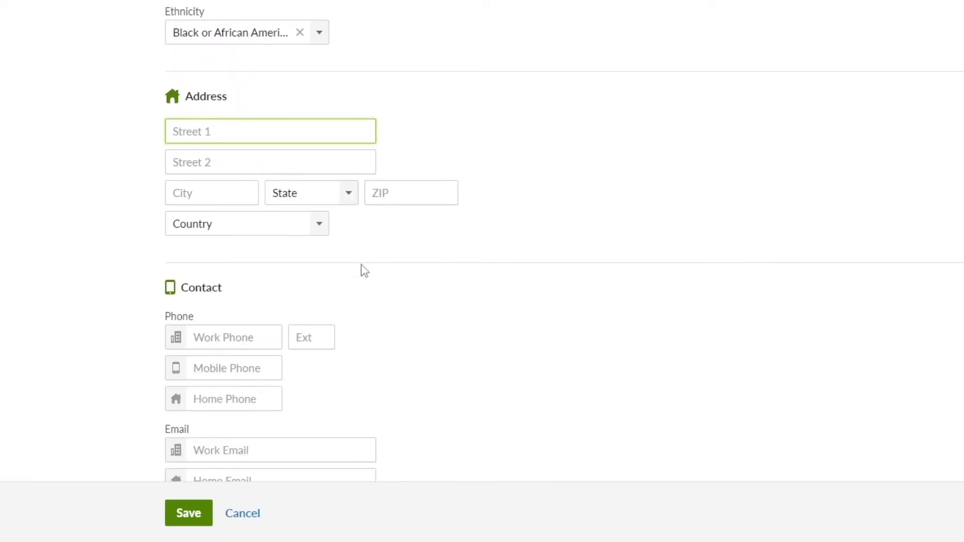
scroll(360, 264, "down", 14)
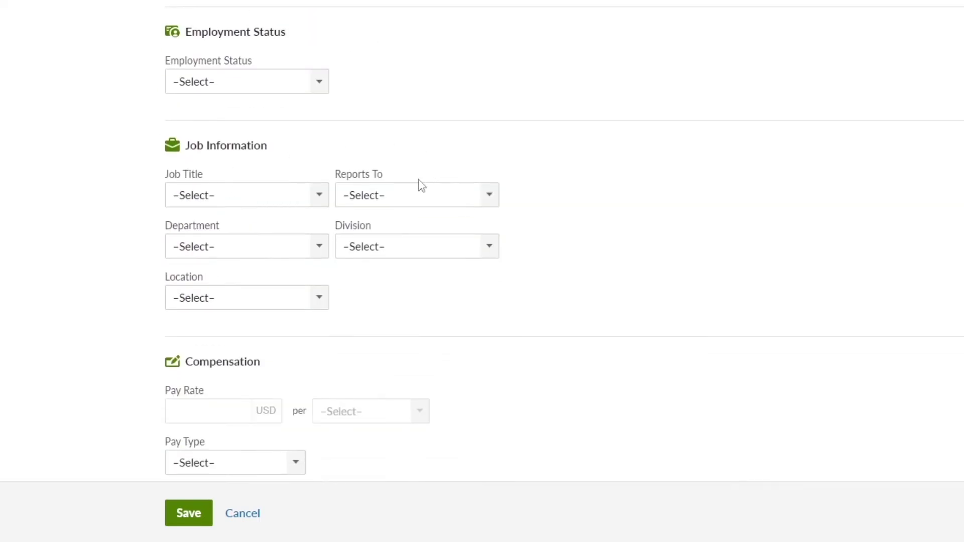
scroll(316, 187, "down", 2)
scroll(312, 251, "down", 2)
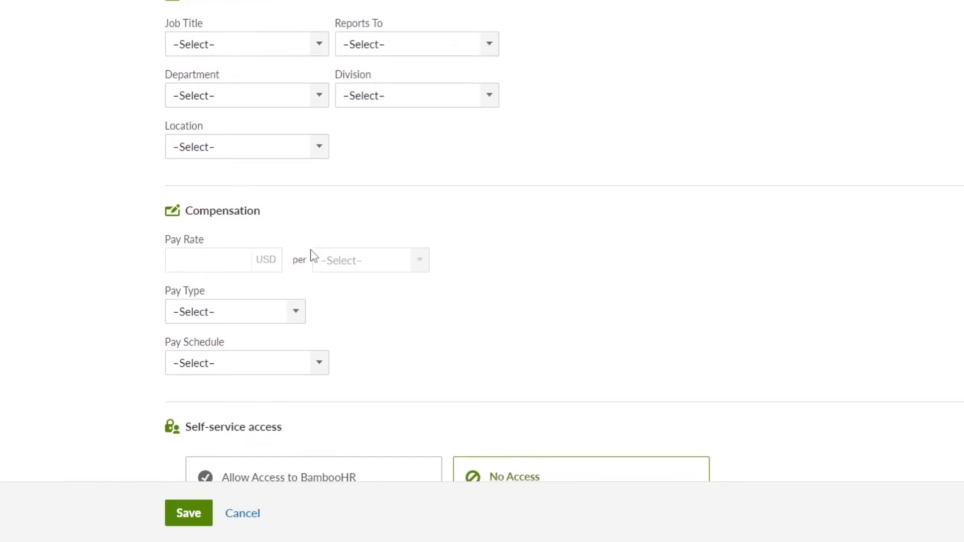
scroll(314, 256, "down", 4)
scroll(310, 256, "up", 20)
Allow the new employee self-service access to BambooHR and try saving the record.
scroll(301, 250, "down", 12)
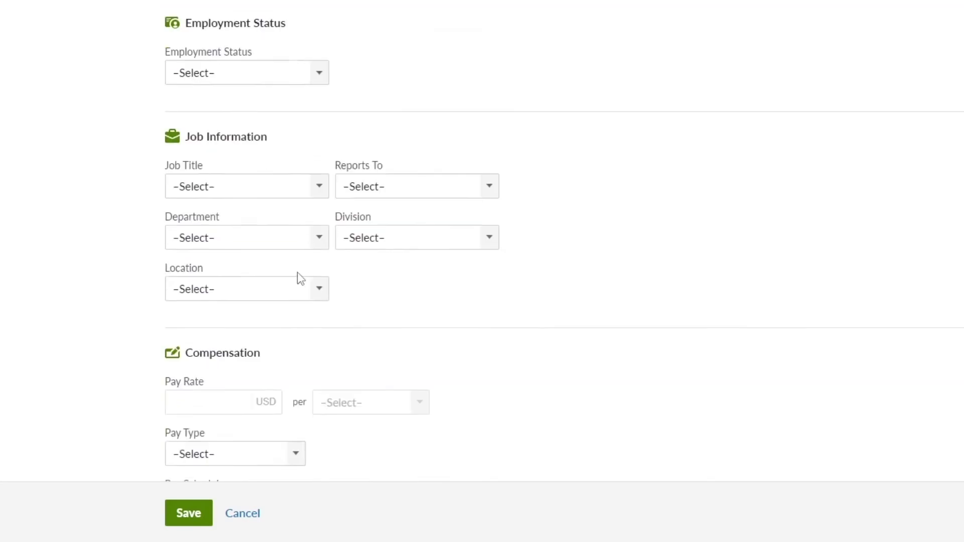
scroll(300, 279, "down", 8)
left_click(288, 329)
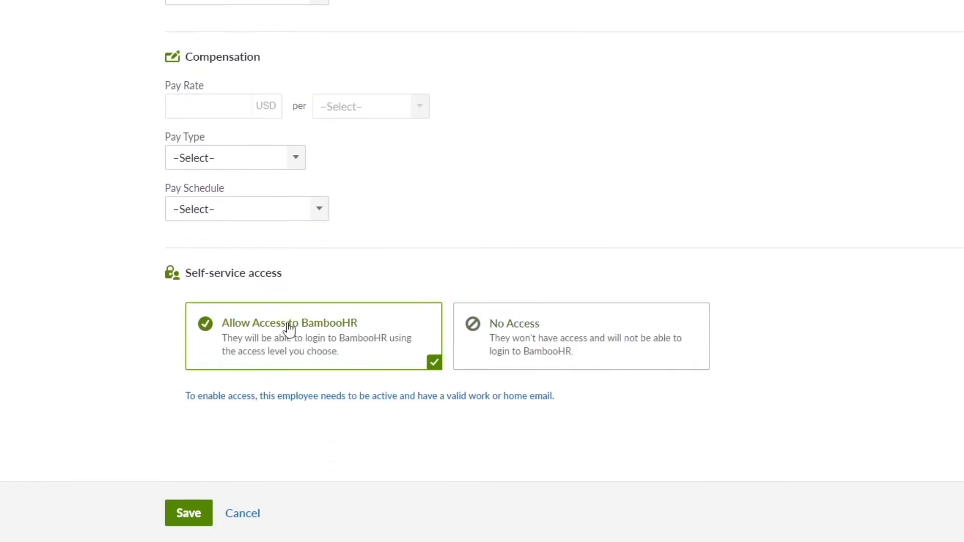
left_click(203, 512)
Add a new job title (manager) and a new department HR through the dropdowns' add-item option.
left_click(246, 204)
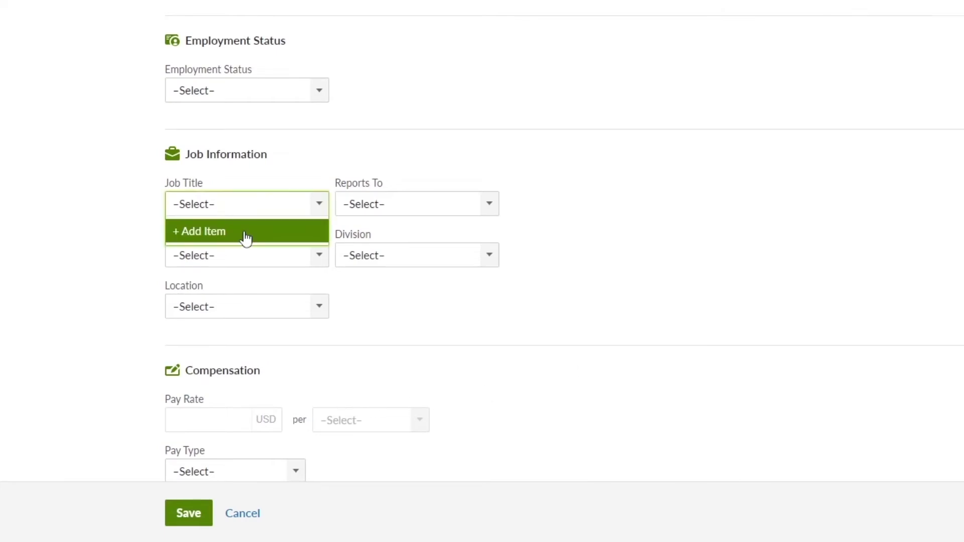
left_click(244, 231)
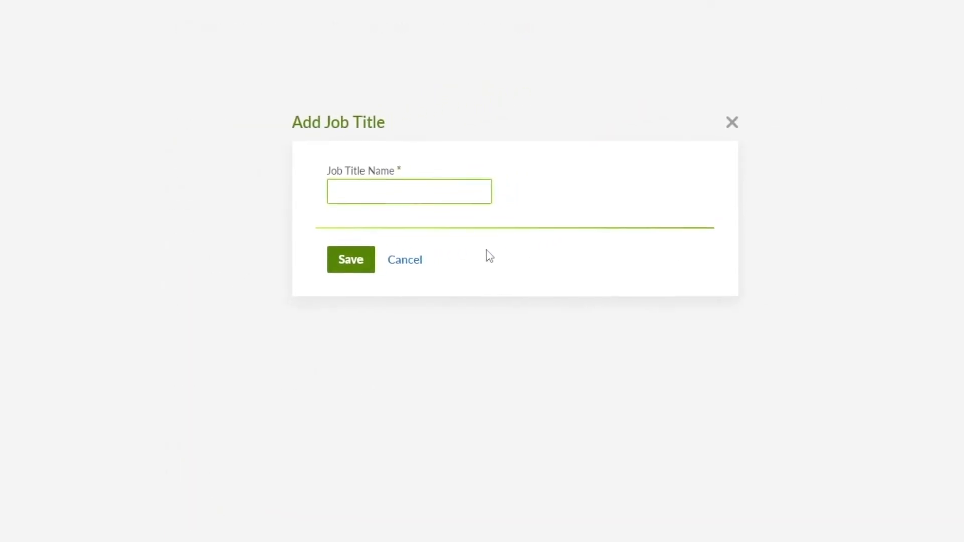
type("manager")
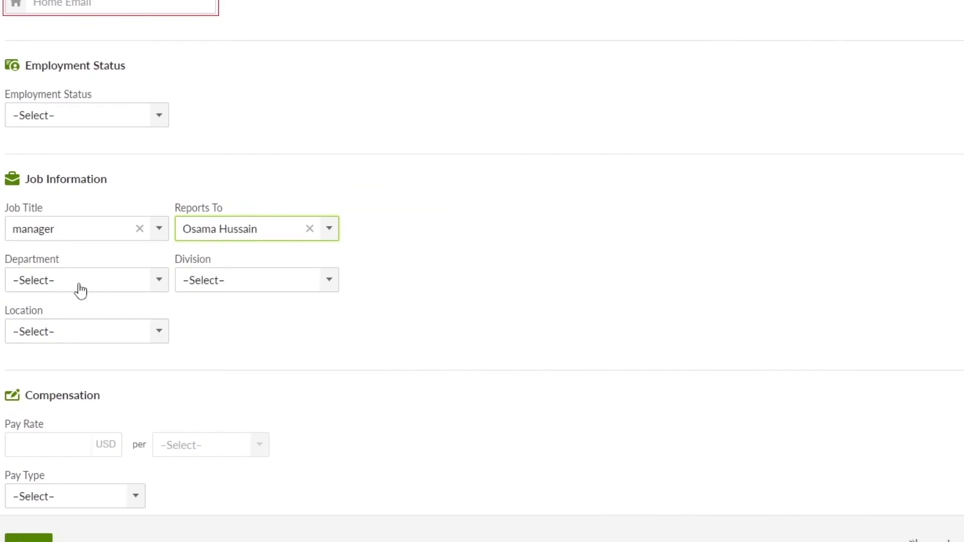
left_click(238, 249)
left_click(239, 277)
type("HR")
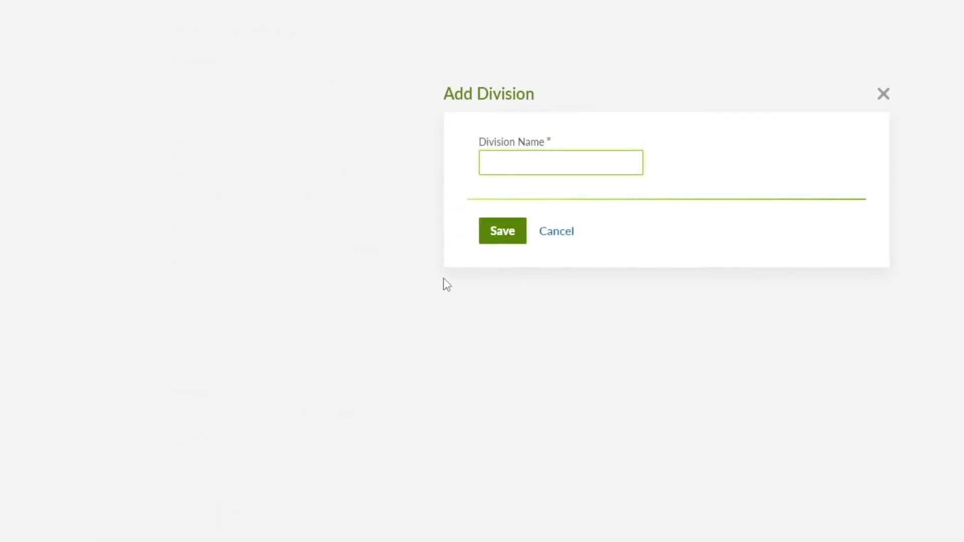
type("I")
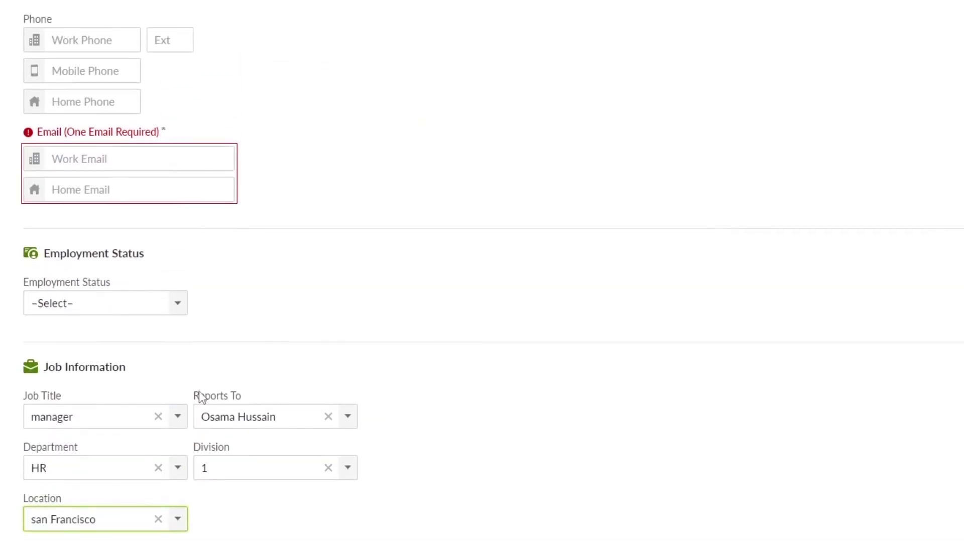
Visit the work and home email fields on the new employee form.
scroll(150, 376, "up", 4)
left_click(123, 361)
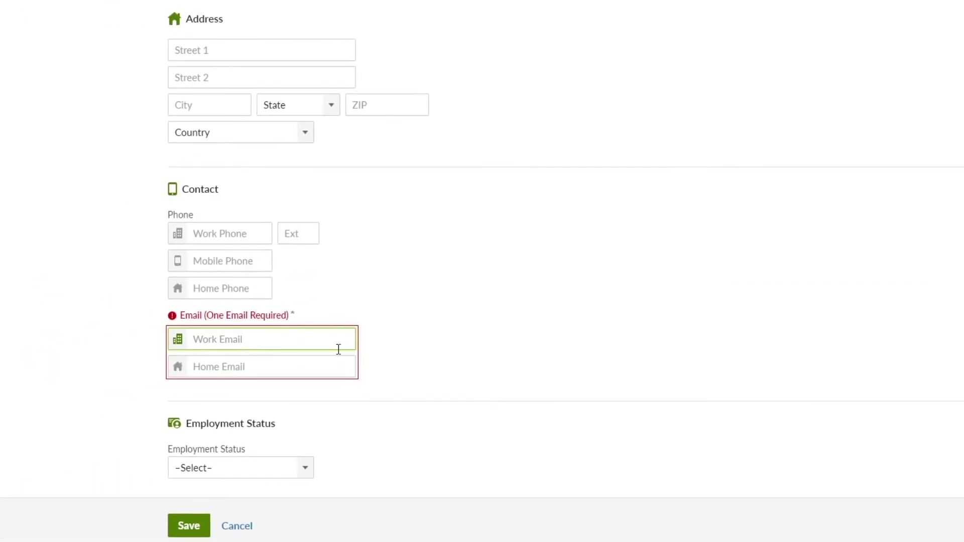
left_click(286, 365)
left_click(535, 336)
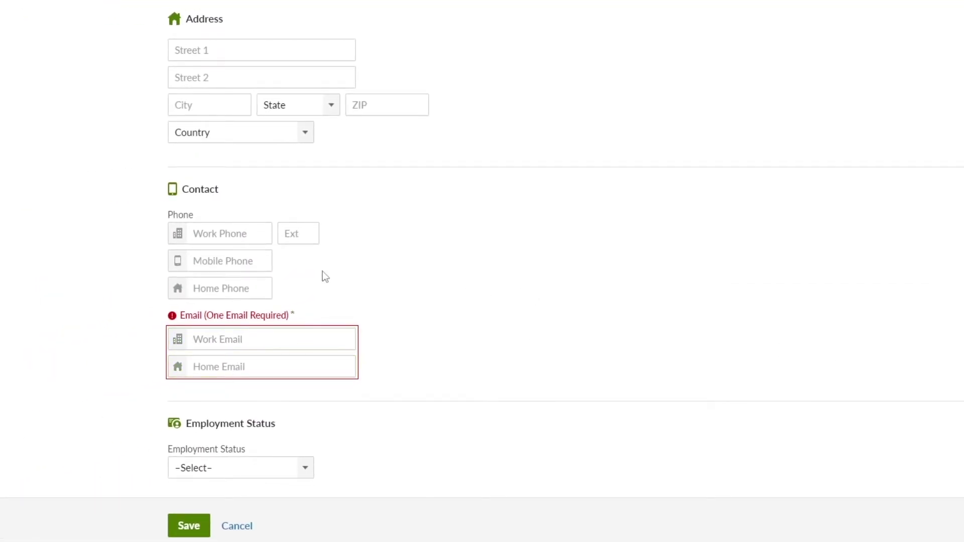
left_click(202, 340)
scroll(635, 361, "down", 12)
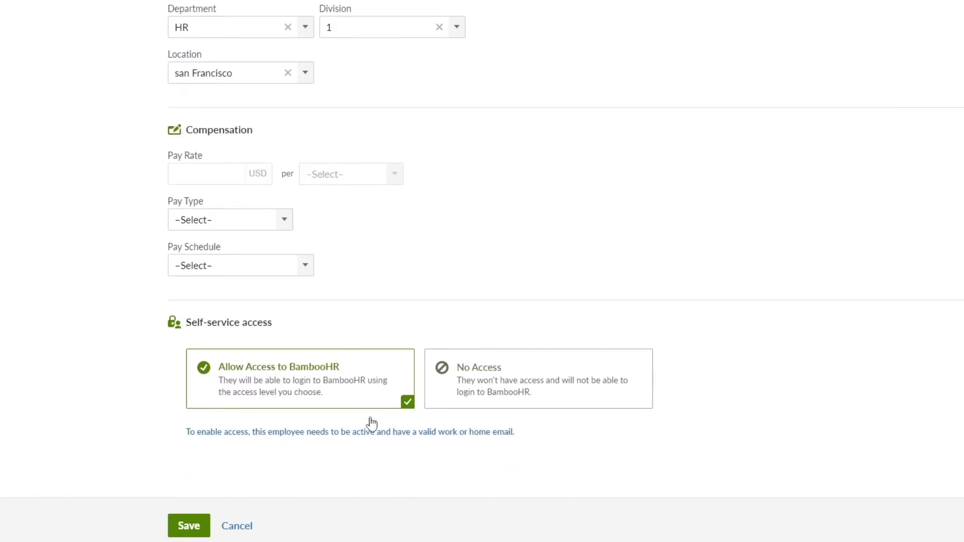
scroll(515, 459, "up", 15)
scroll(560, 458, "down", 15)
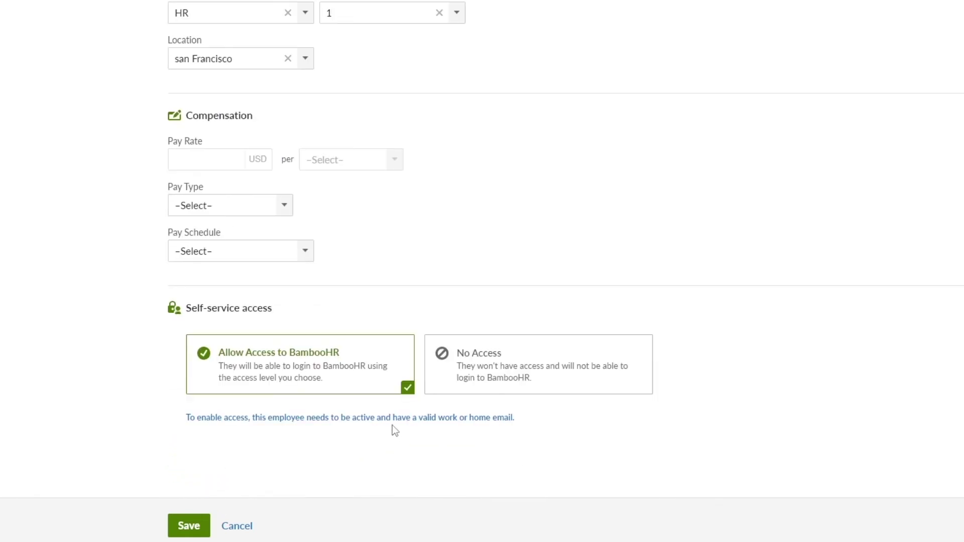
scroll(354, 424, "up", 4)
Review the saved profile's Personal page, then its Job details.
scroll(355, 425, "down", 4)
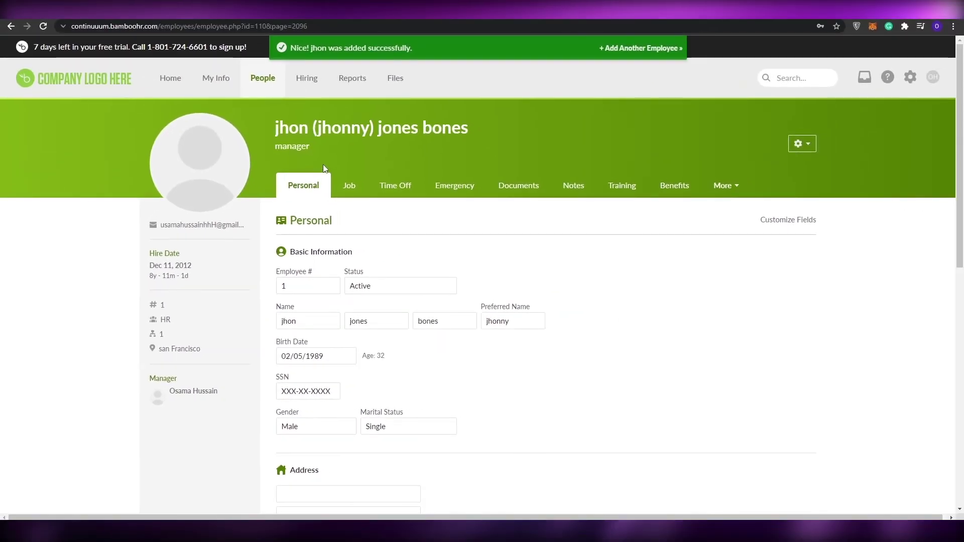
scroll(478, 181, "down", 6)
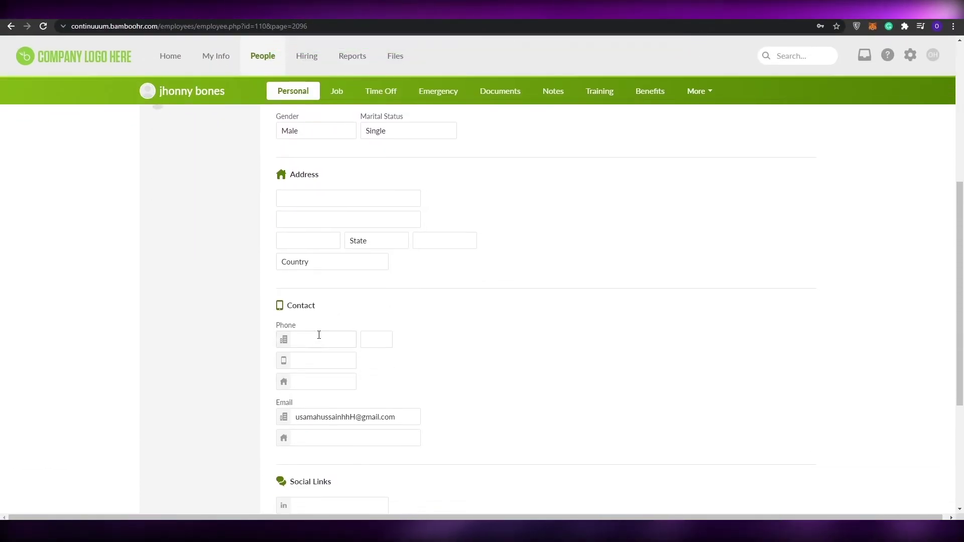
scroll(319, 335, "up", 6)
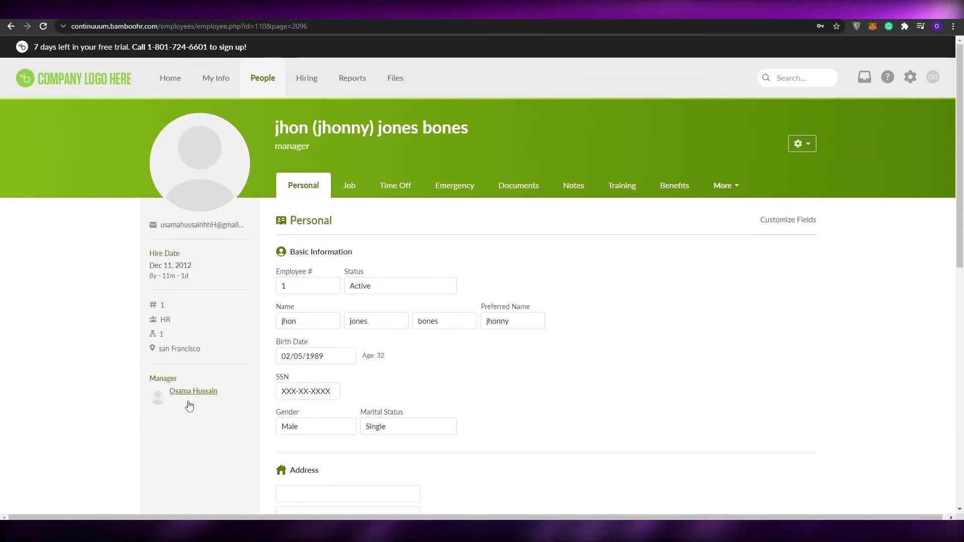
scroll(505, 372, "down", 10)
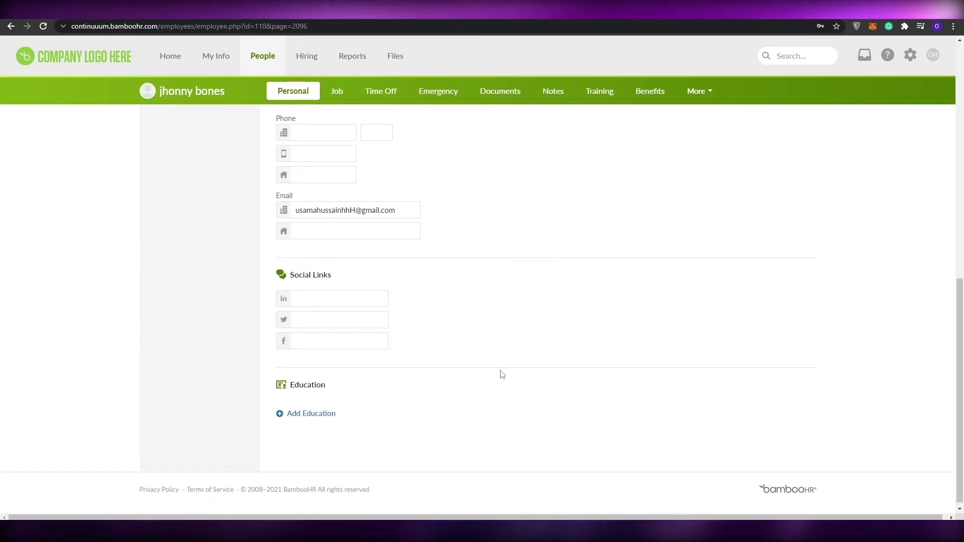
scroll(502, 374, "up", 10)
left_click(354, 188)
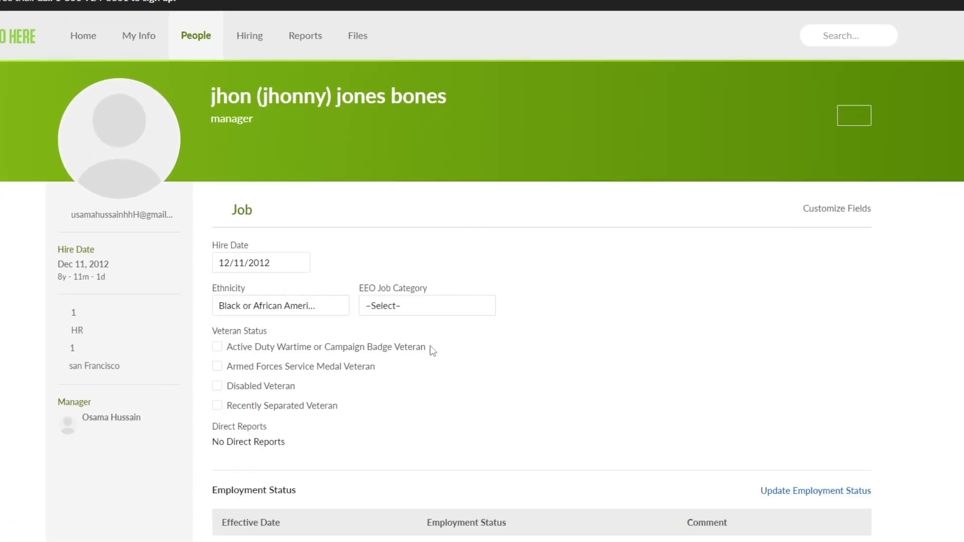
scroll(433, 350, "down", 7)
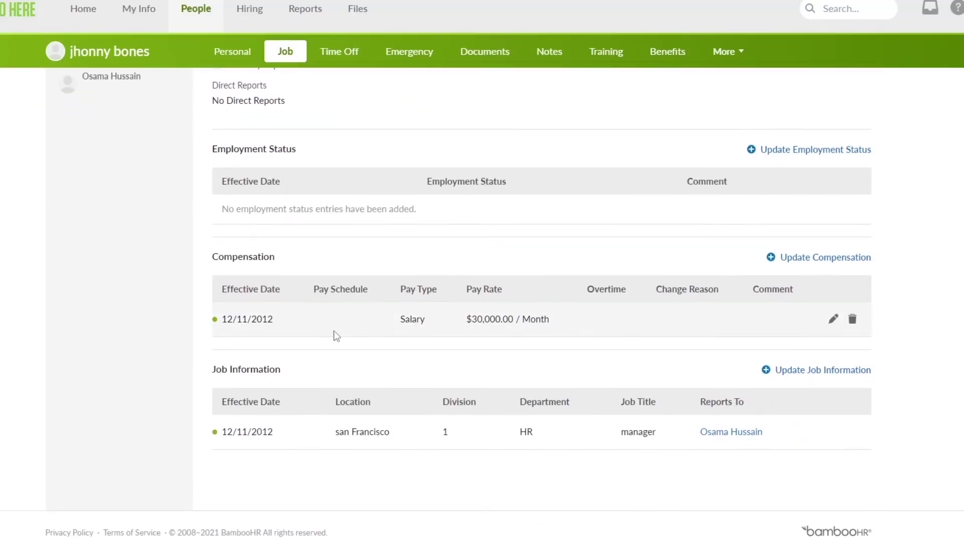
scroll(333, 331, "up", 7)
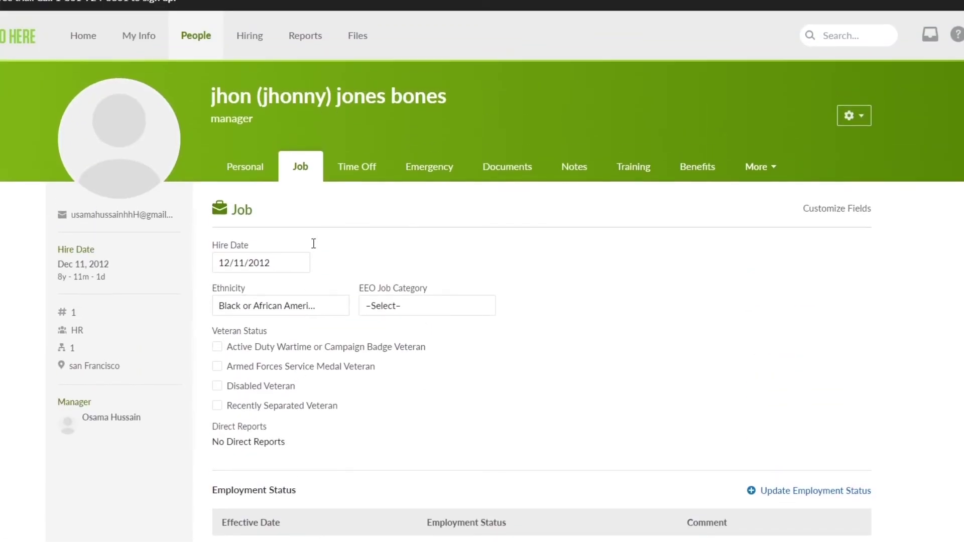
Check the Time Off page and the More sections list, then go to Hiring.
left_click(382, 174)
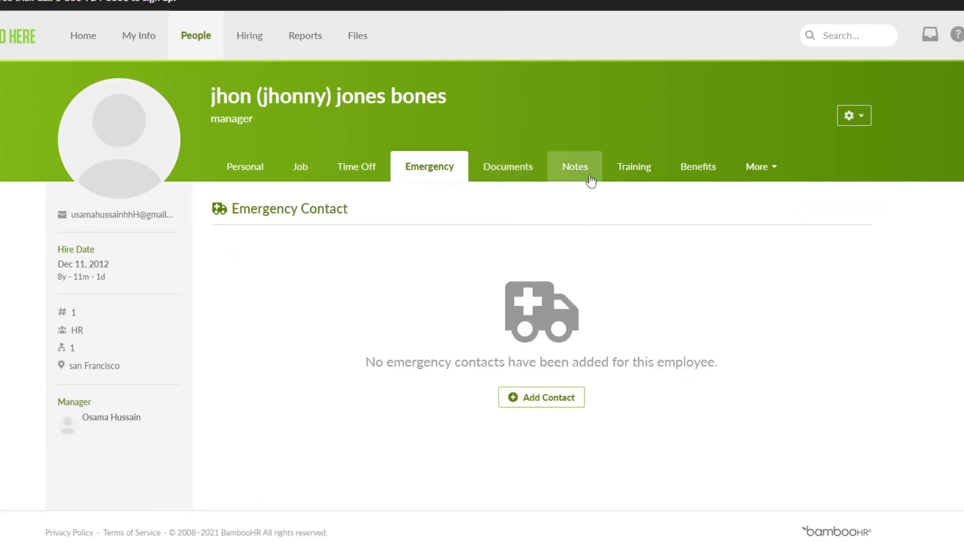
left_click(765, 171)
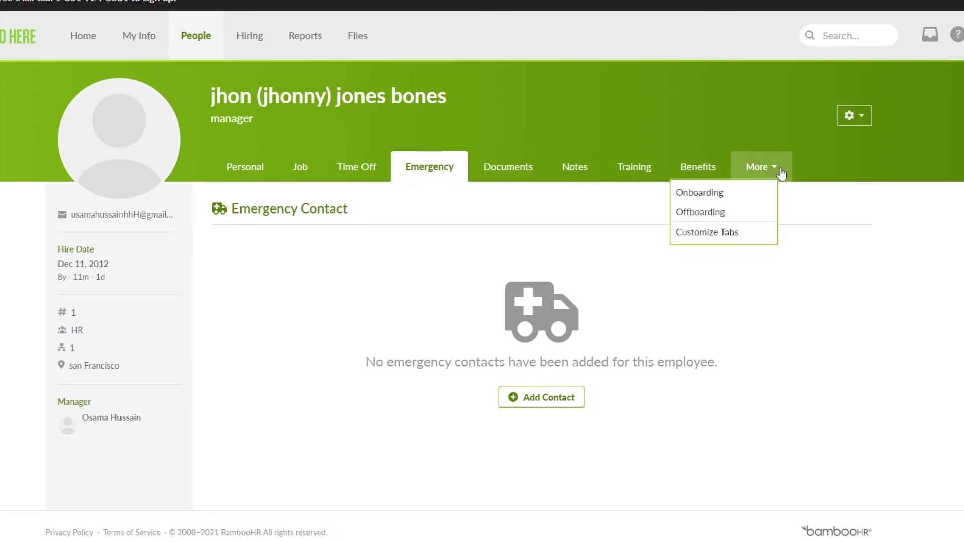
left_click(829, 268)
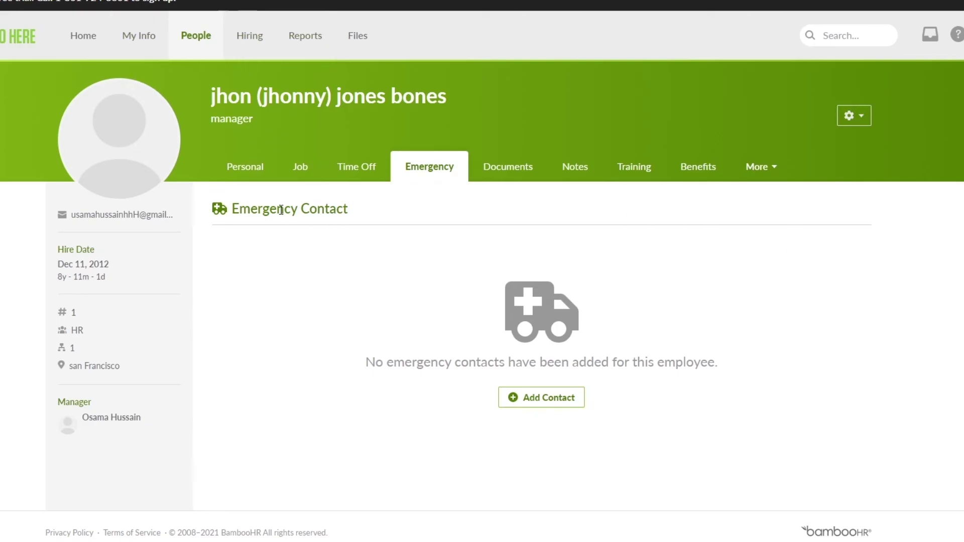
left_click(242, 34)
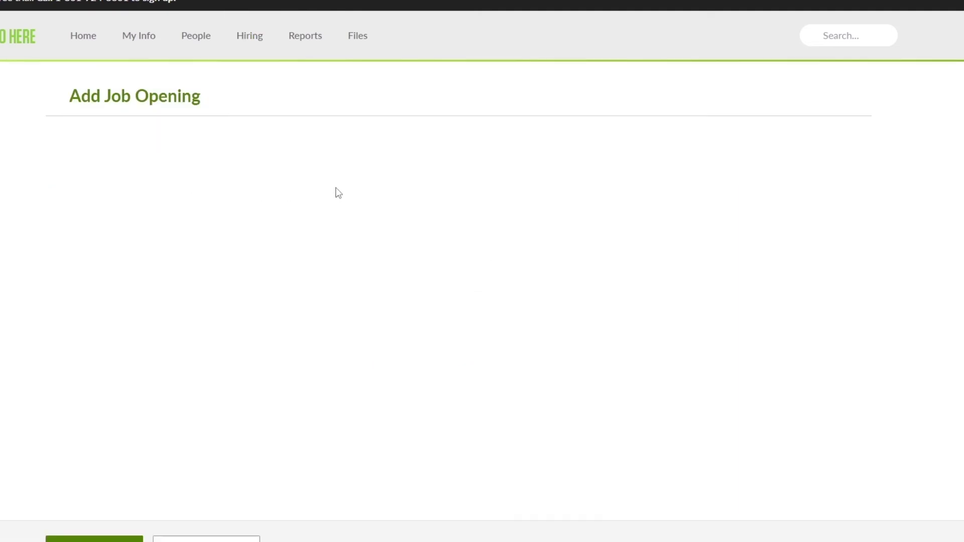
Start a new job opening, keep Job Status as Draft, and look over the blank form.
left_click(113, 157)
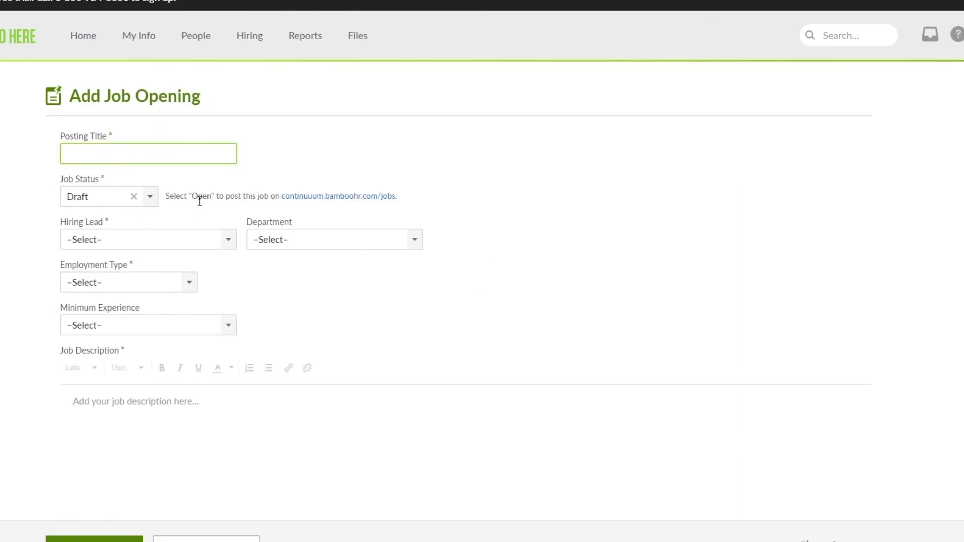
left_click(149, 198)
left_click(150, 199)
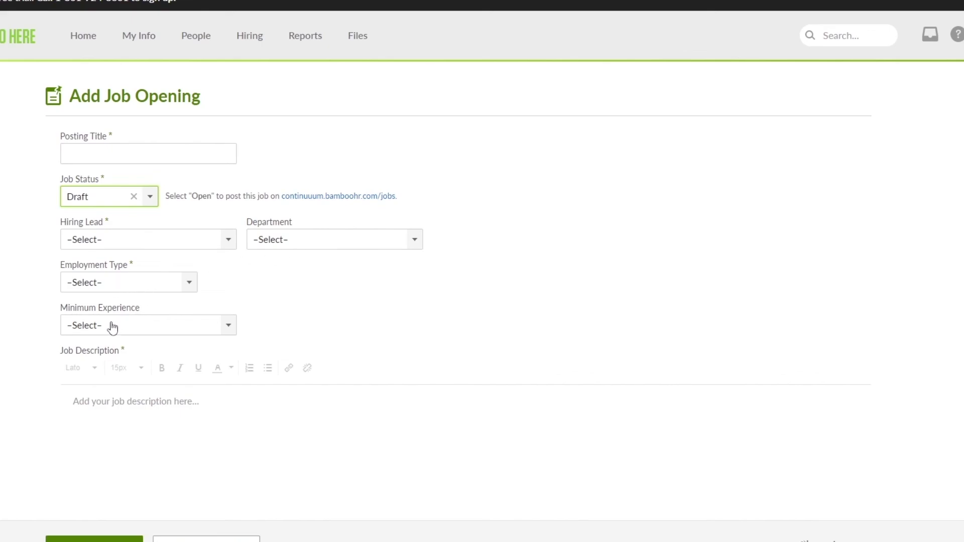
scroll(128, 378, "down", 2)
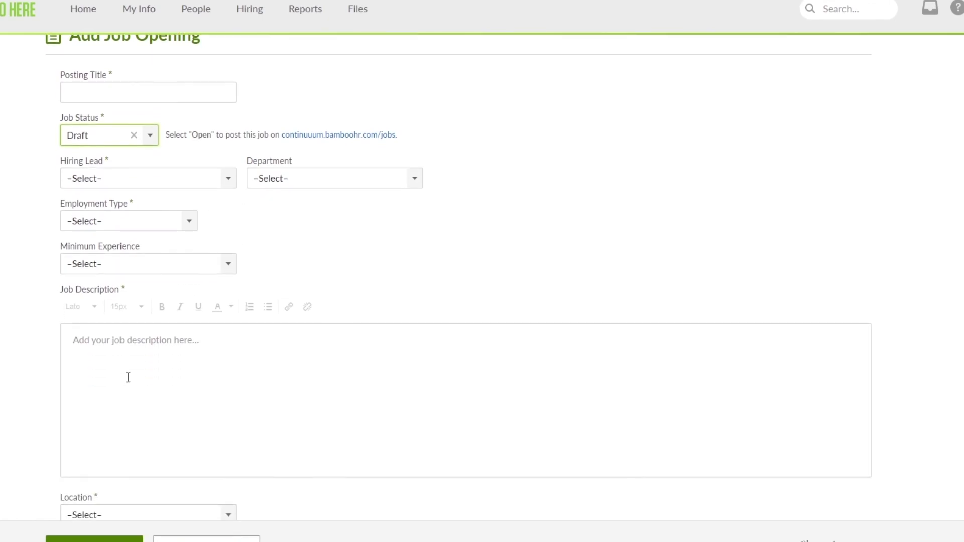
scroll(128, 378, "down", 12)
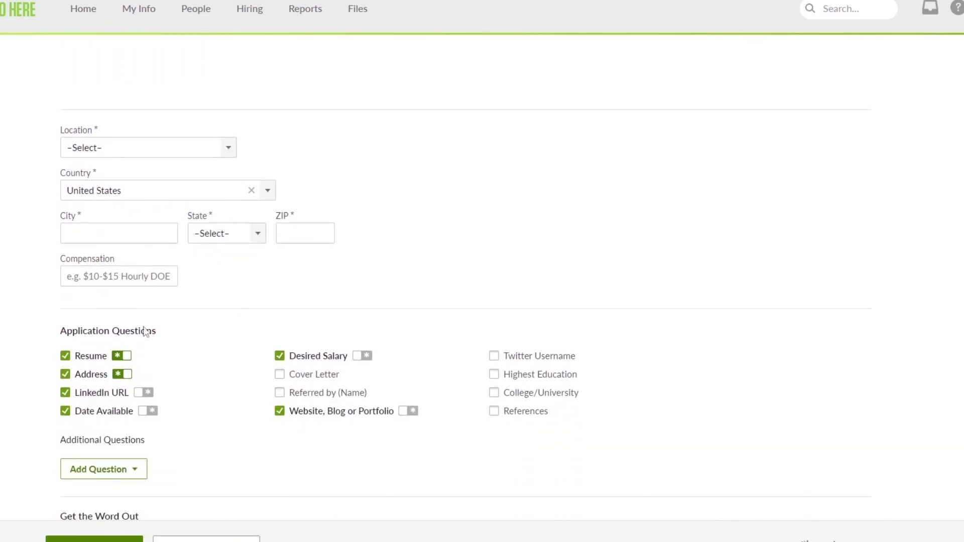
scroll(150, 237, "down", 4)
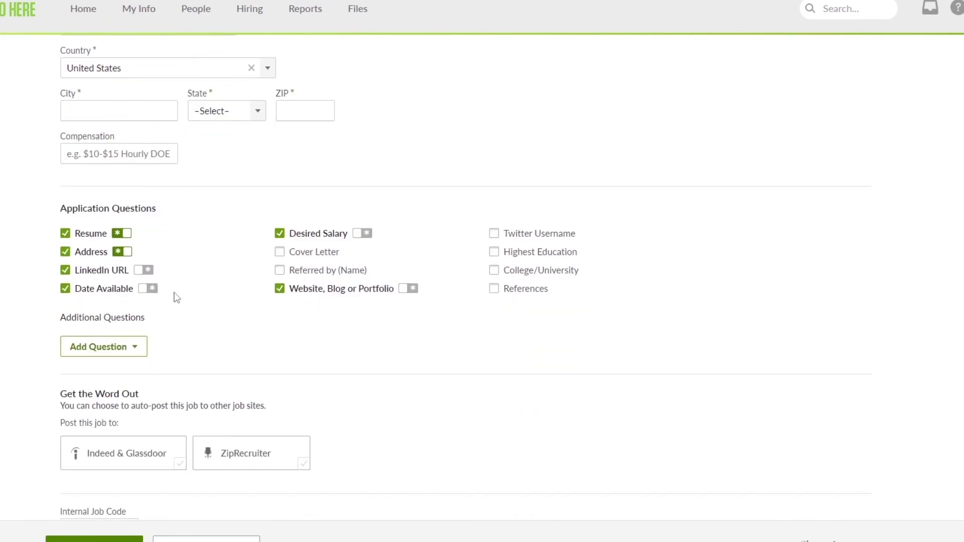
scroll(176, 297, "down", 3)
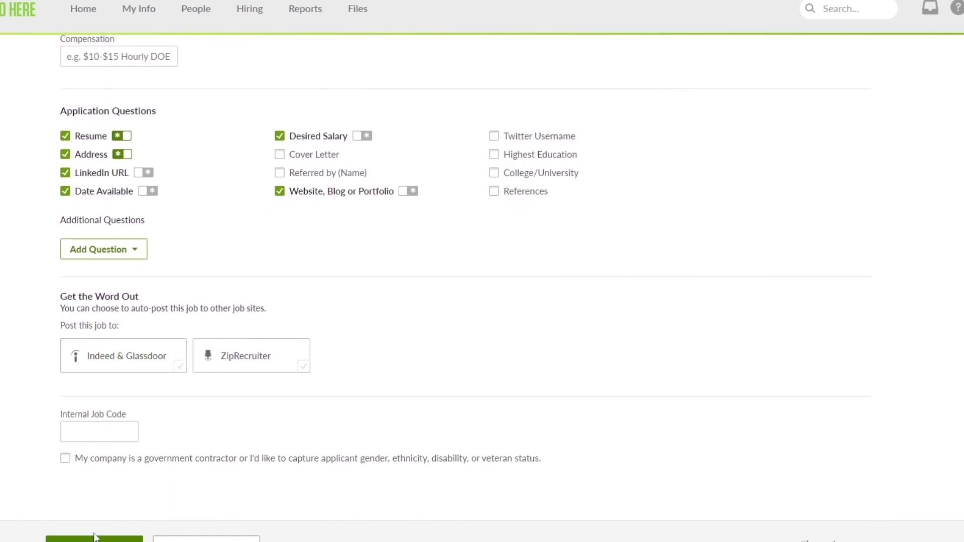
scroll(213, 532, "up", 15)
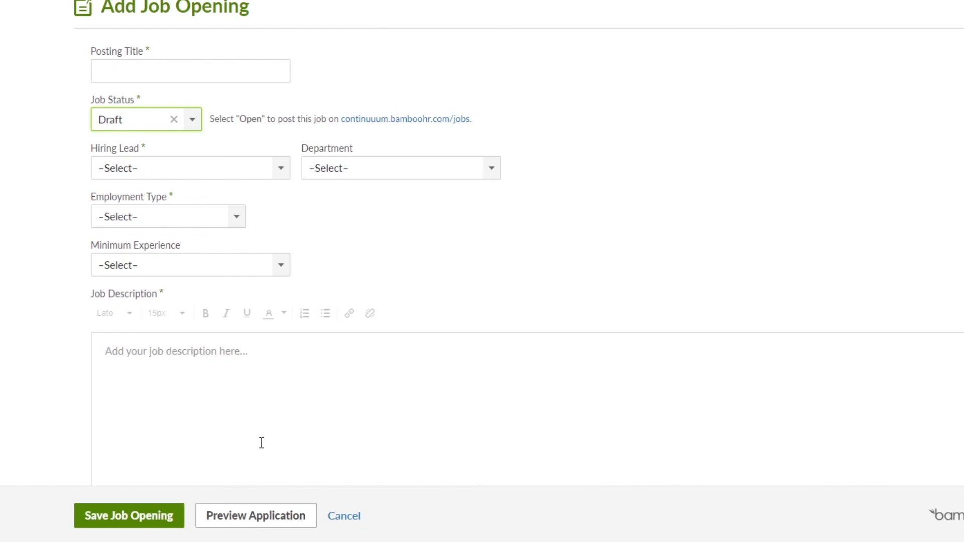
scroll(261, 251, "down", 3)
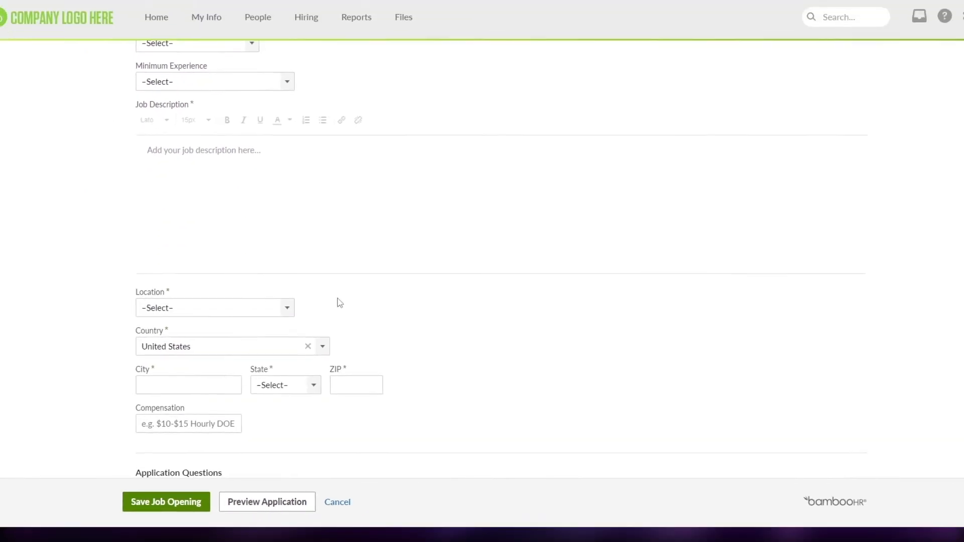
scroll(340, 303, "down", 3)
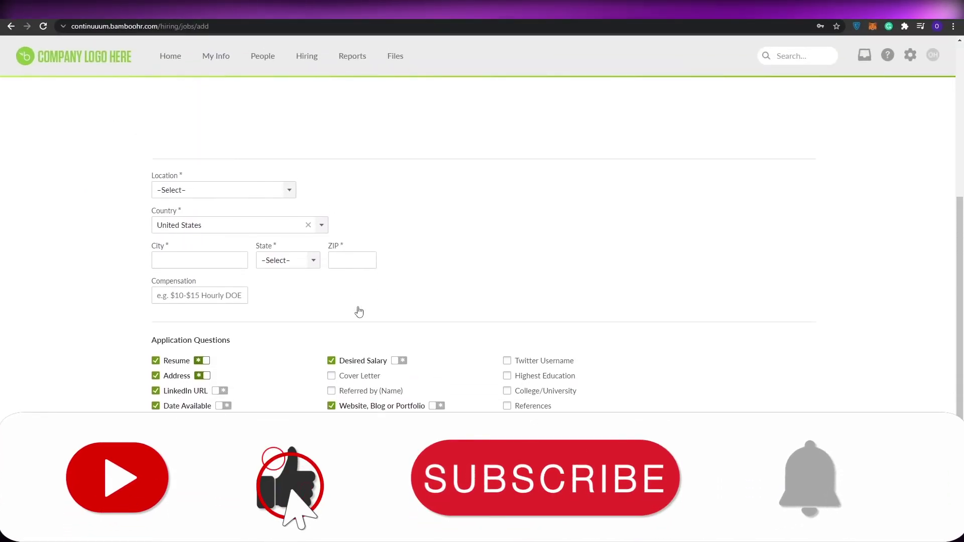
scroll(359, 302, "up", 3)
scroll(358, 311, "up", 4)
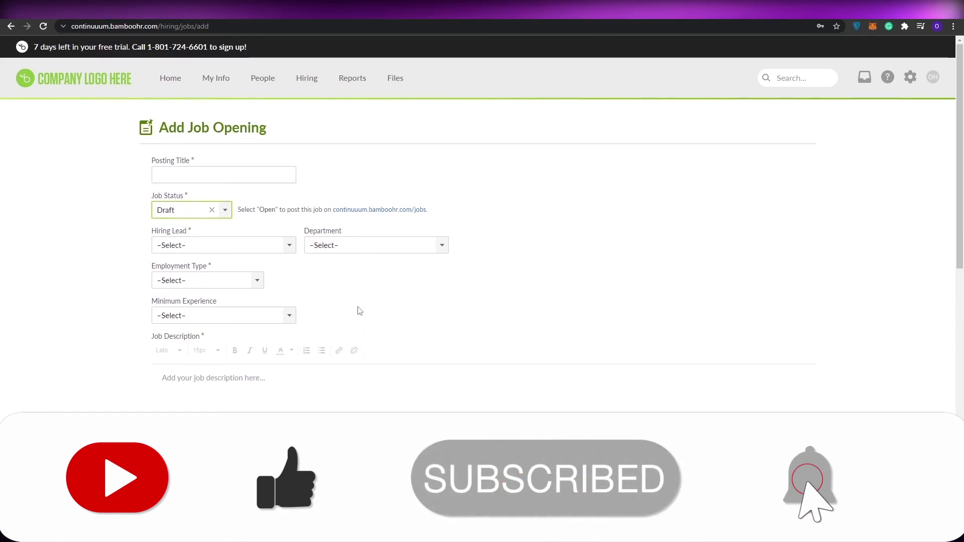